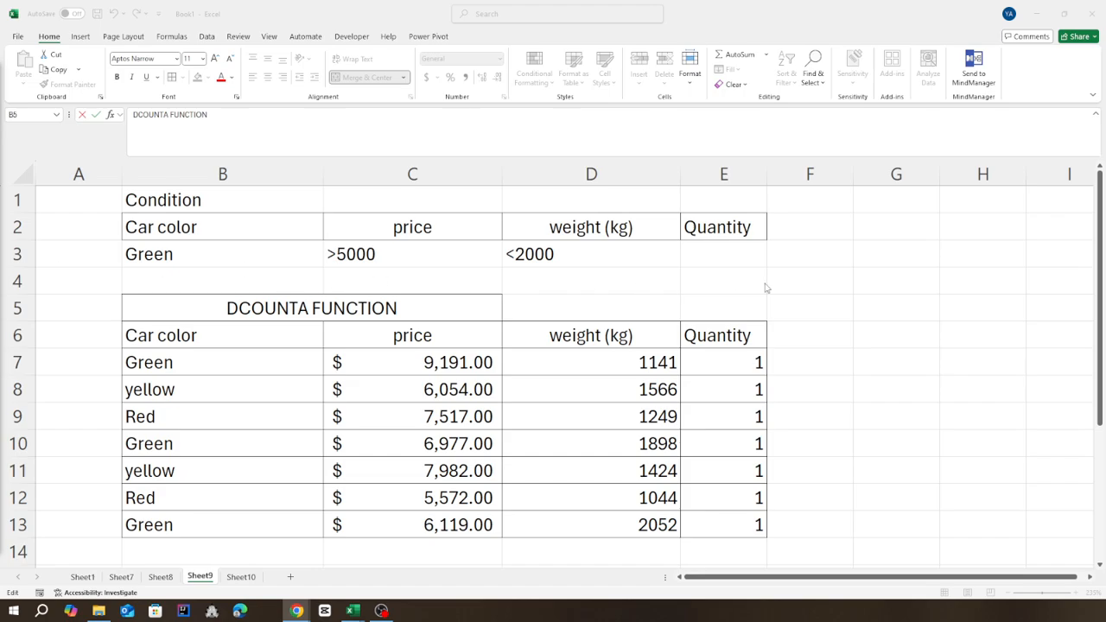
Leave the title cell's editing and examine the car table in B6:E13 and its color, price, weight and Quantity headings.
key("Escape")
left_click_drag(108, 207, 756, 282)
left_click(854, 292)
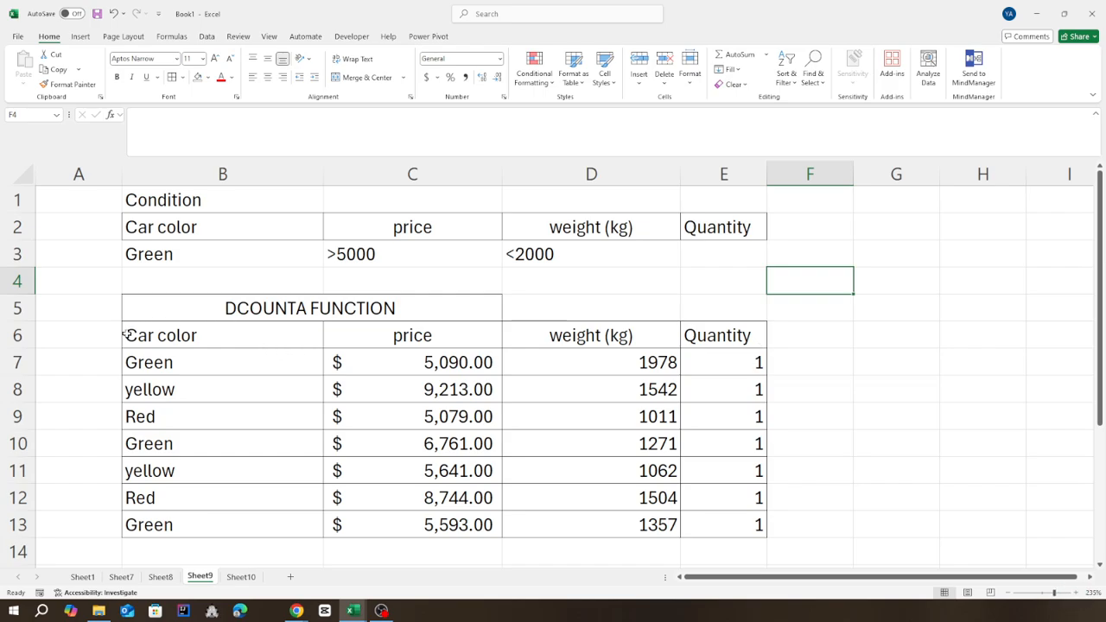
left_click(172, 334)
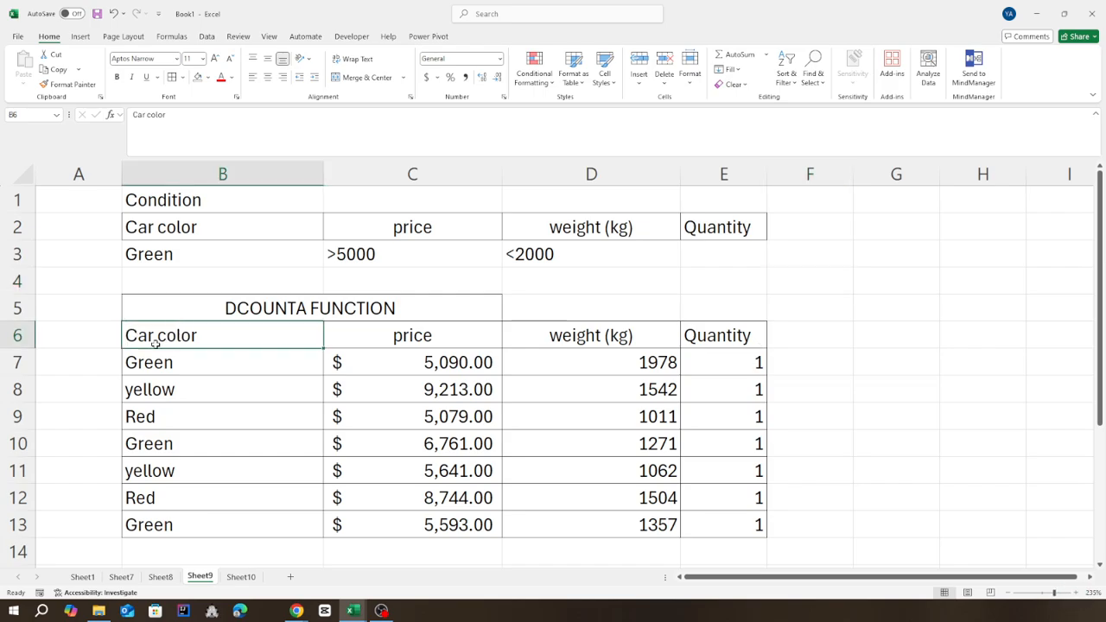
left_click(372, 344)
left_click(626, 338)
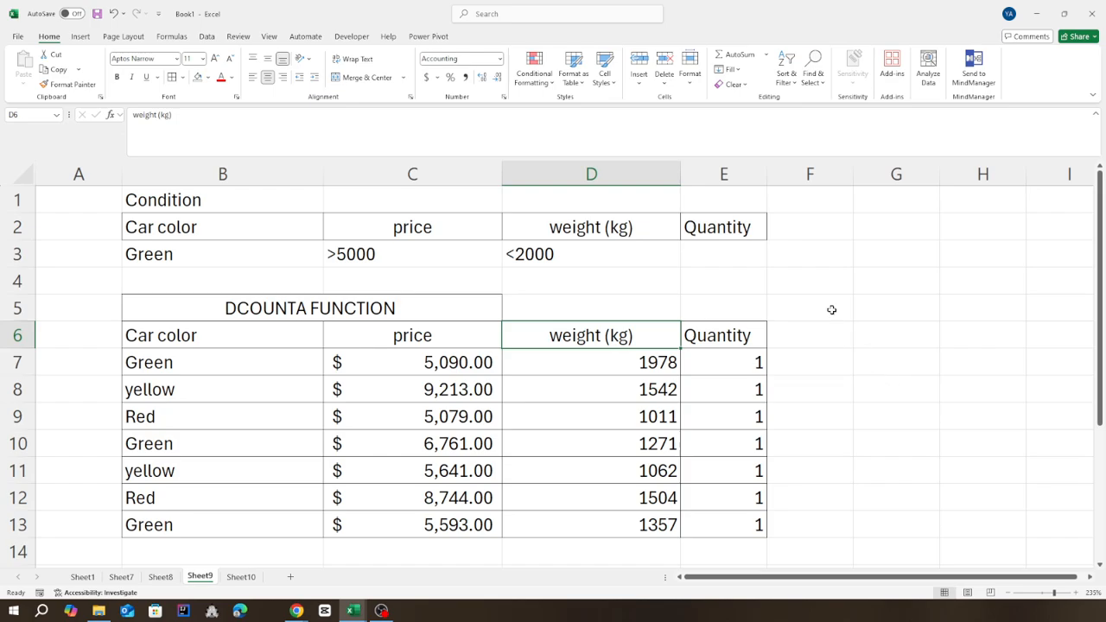
left_click(173, 337)
left_click_drag(342, 347, 738, 523)
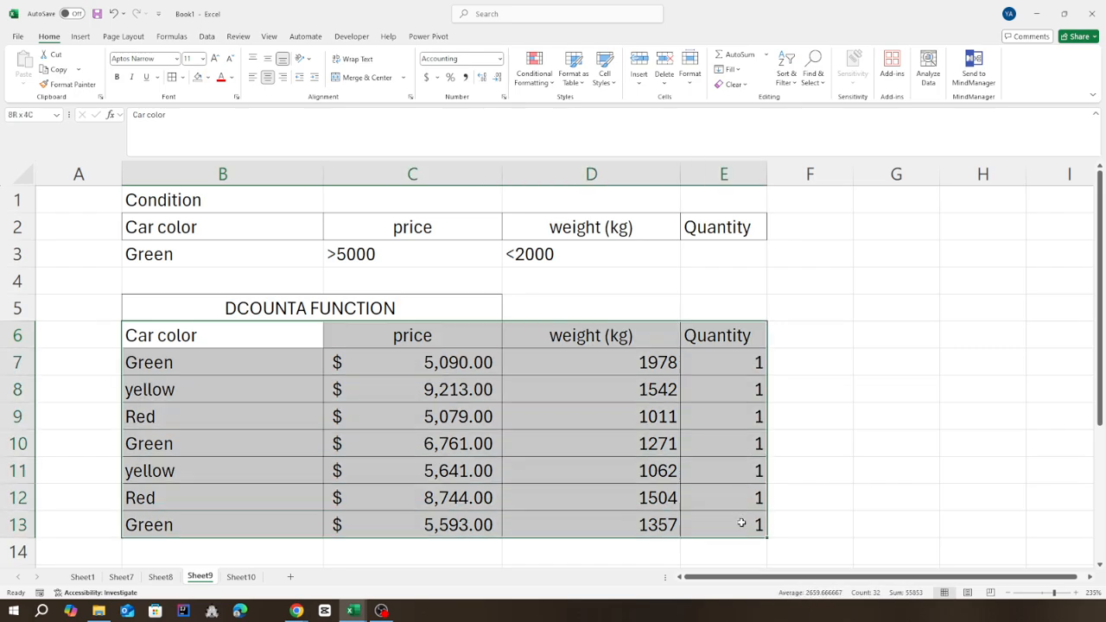
left_click(996, 385)
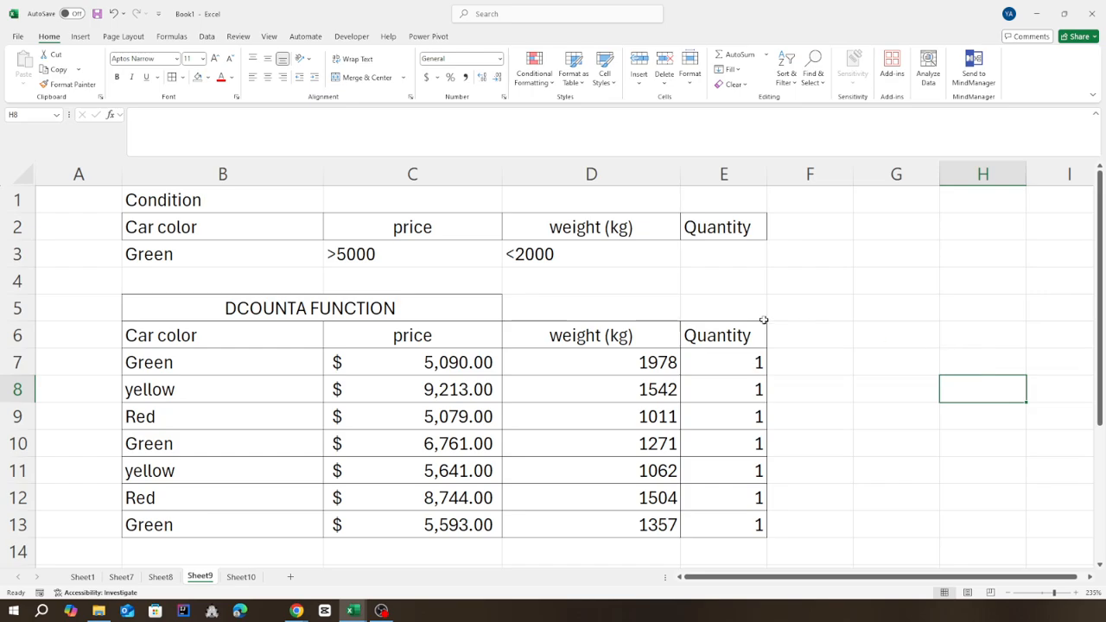
left_click(718, 332)
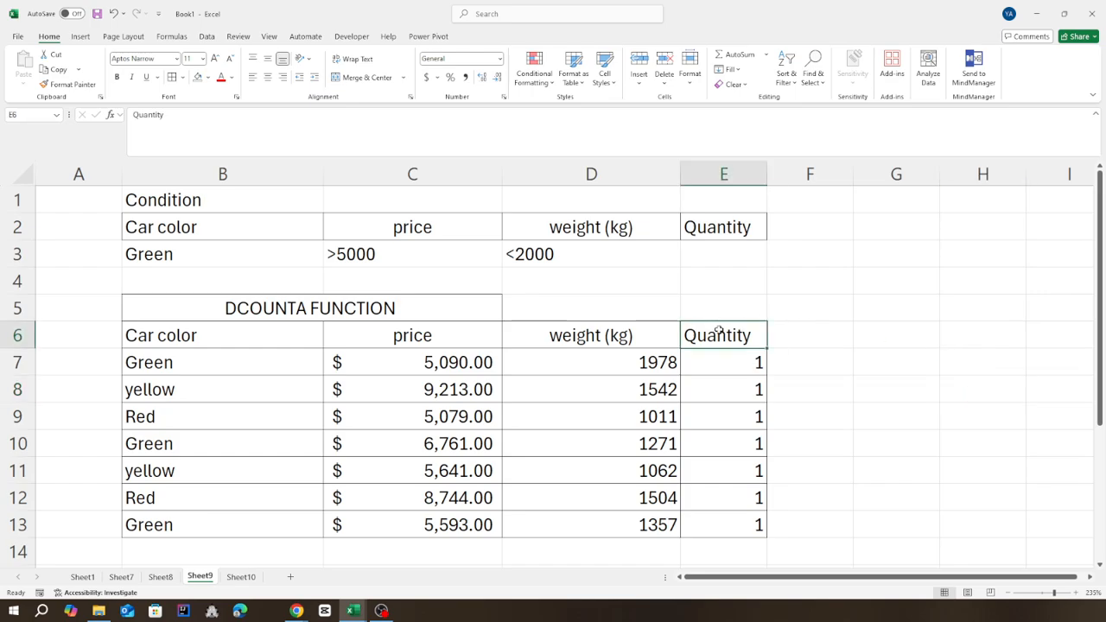
left_click(926, 358)
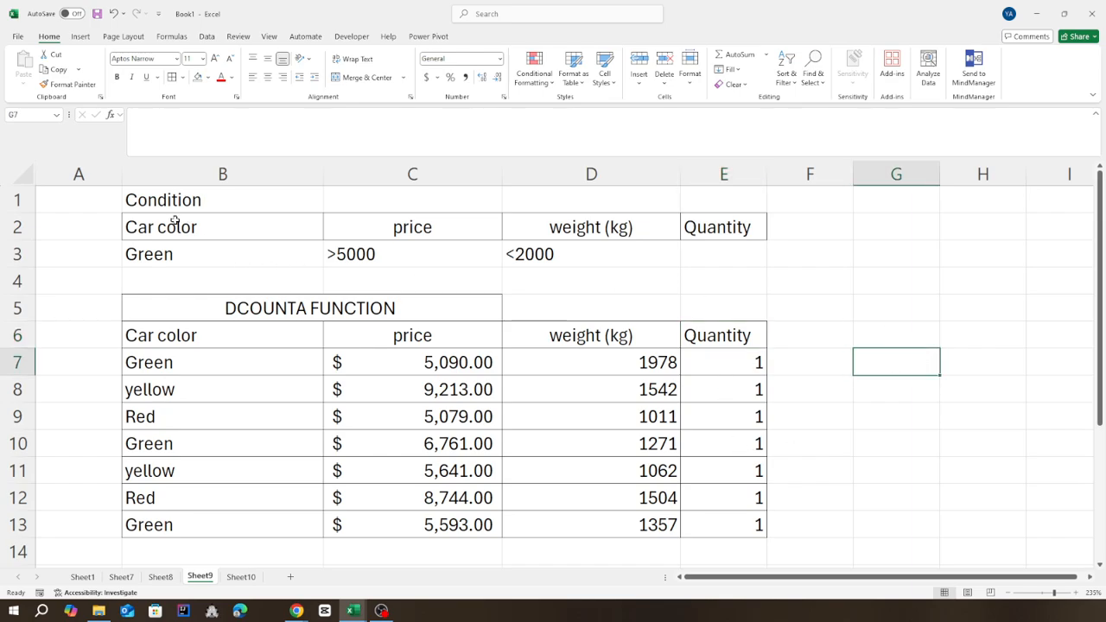
Examine the criteria range B2:E3 and its conditions for car color, price, weight and Quantity.
left_click_drag(175, 222, 537, 245)
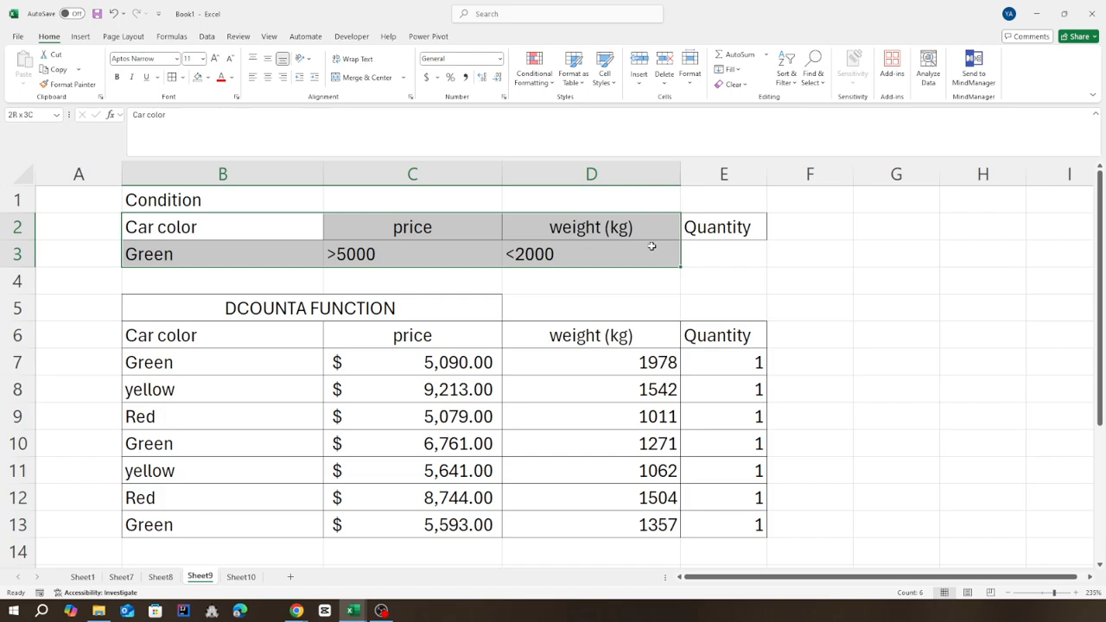
left_click_drag(651, 247, 709, 250)
left_click(889, 288)
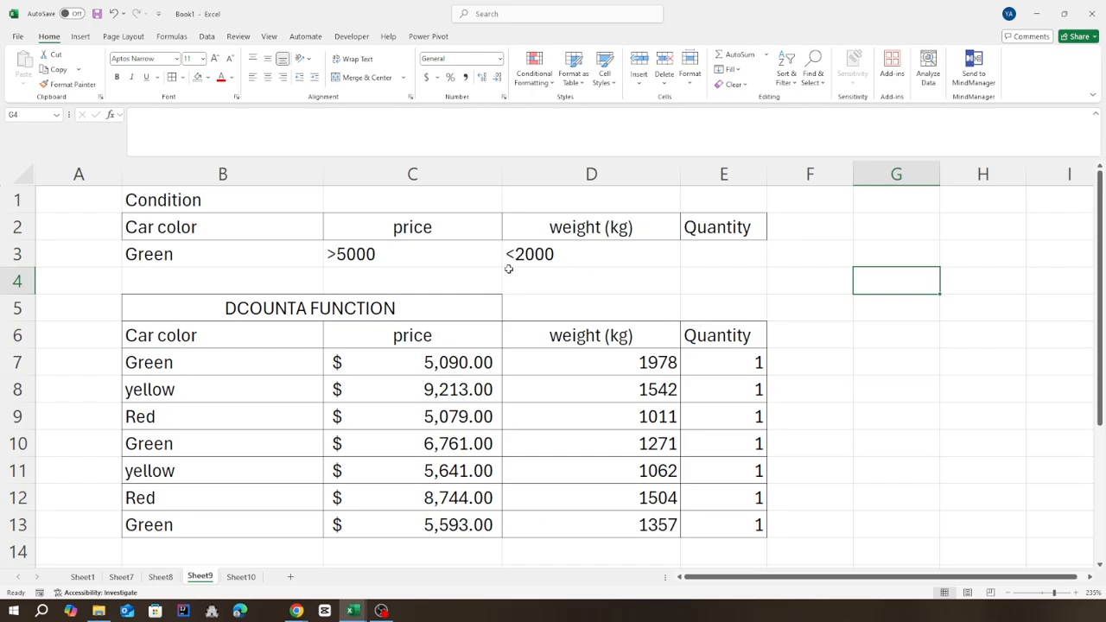
left_click(176, 256)
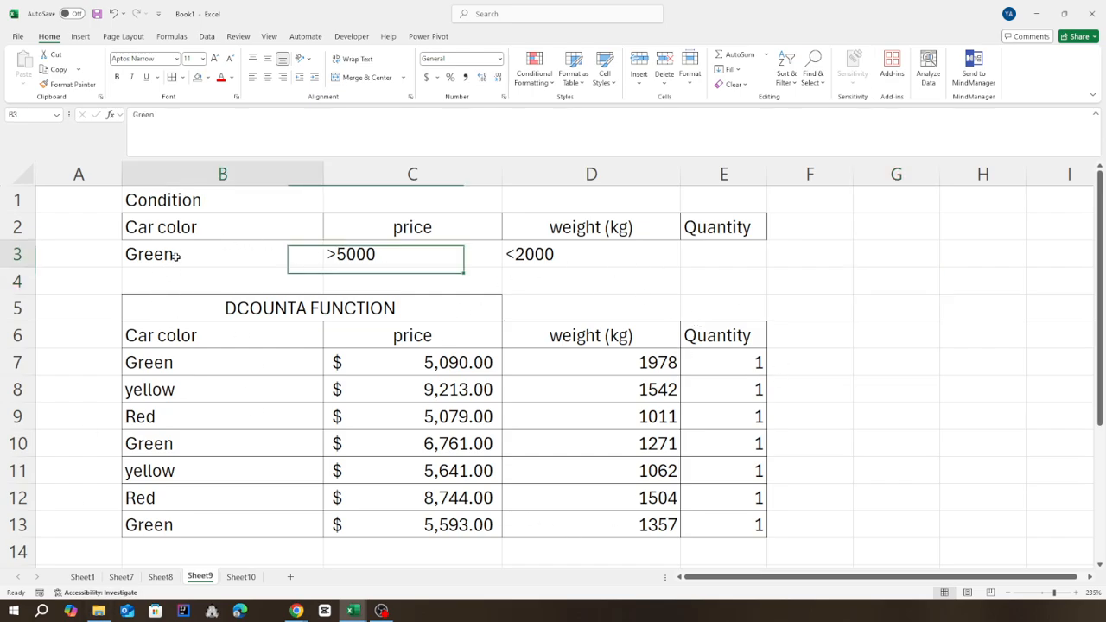
left_click(443, 263)
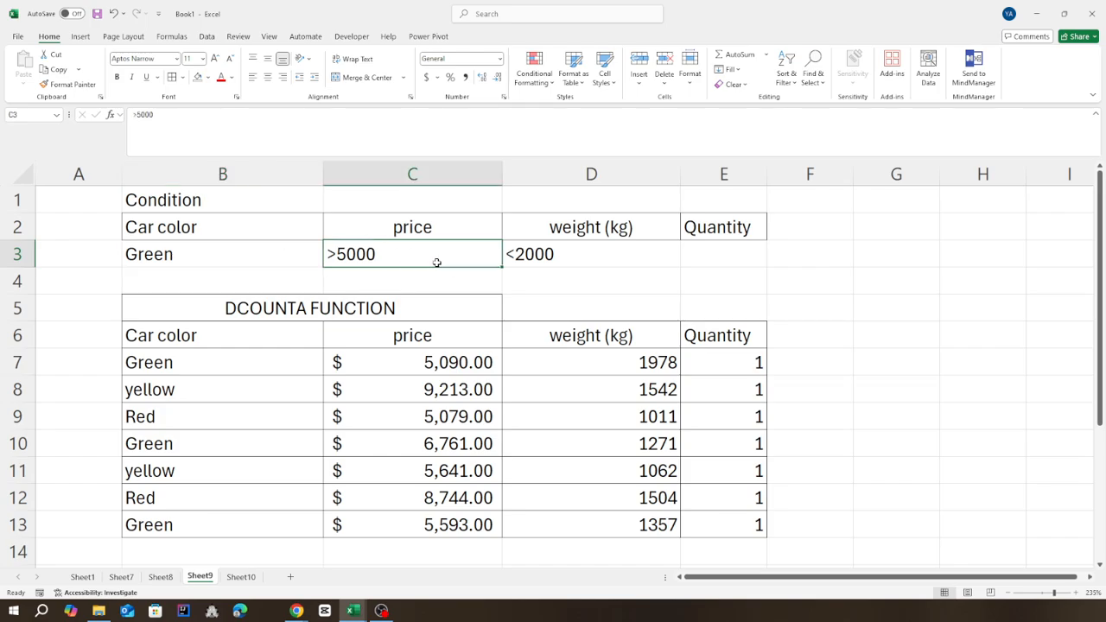
left_click(582, 261)
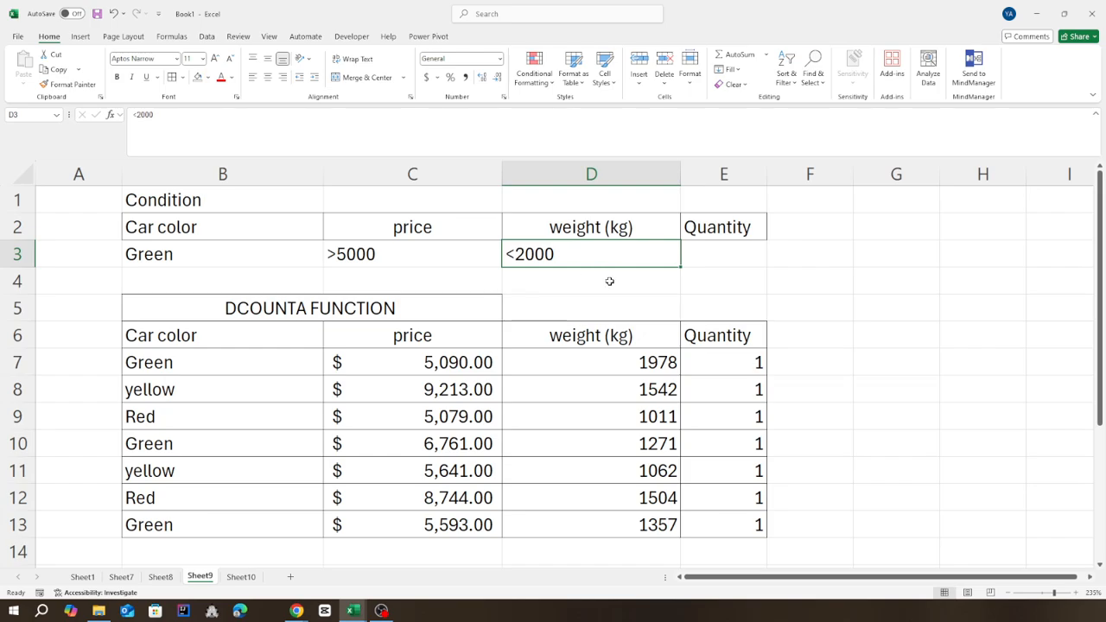
left_click(730, 255)
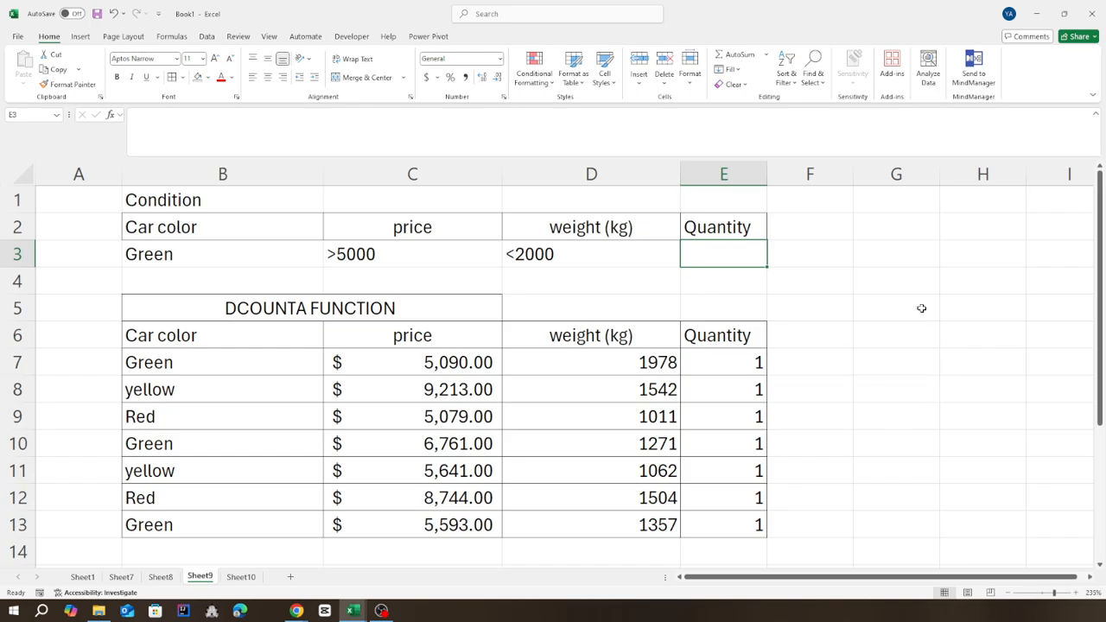
Replace the Quantity of the first Green car in E7 with the text ONE.
left_click(734, 365)
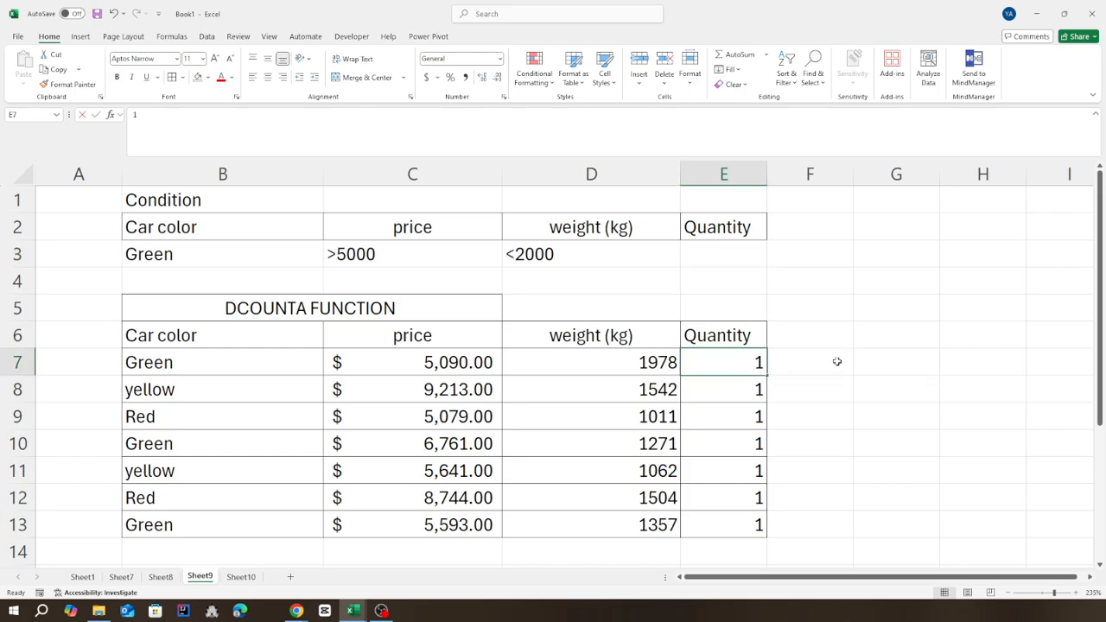
type("L")
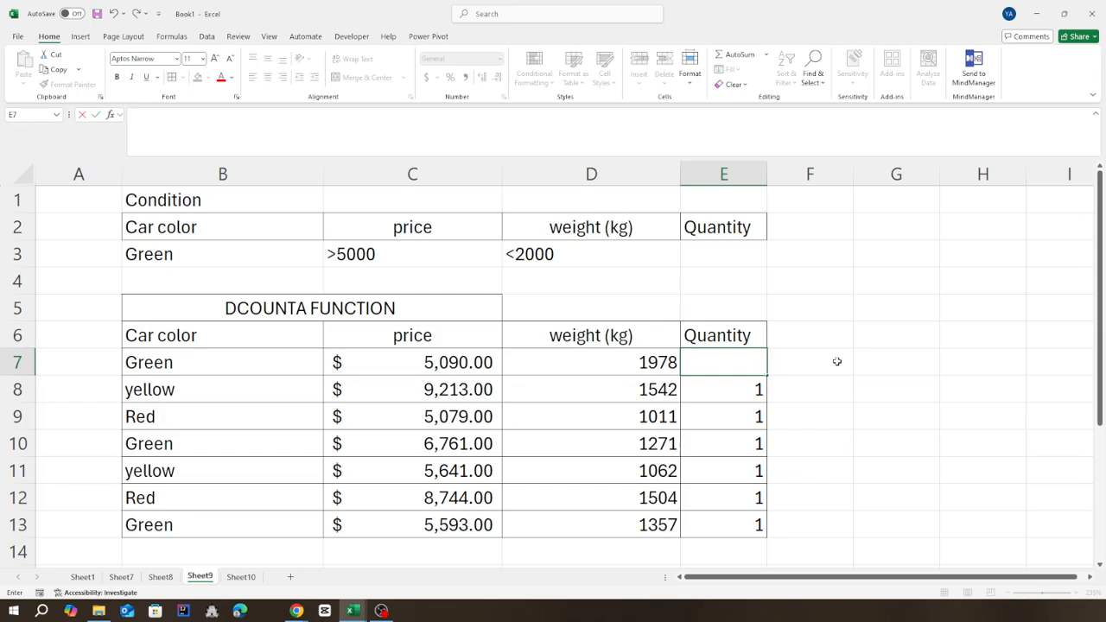
type("ONE")
key("ctrl+Return")
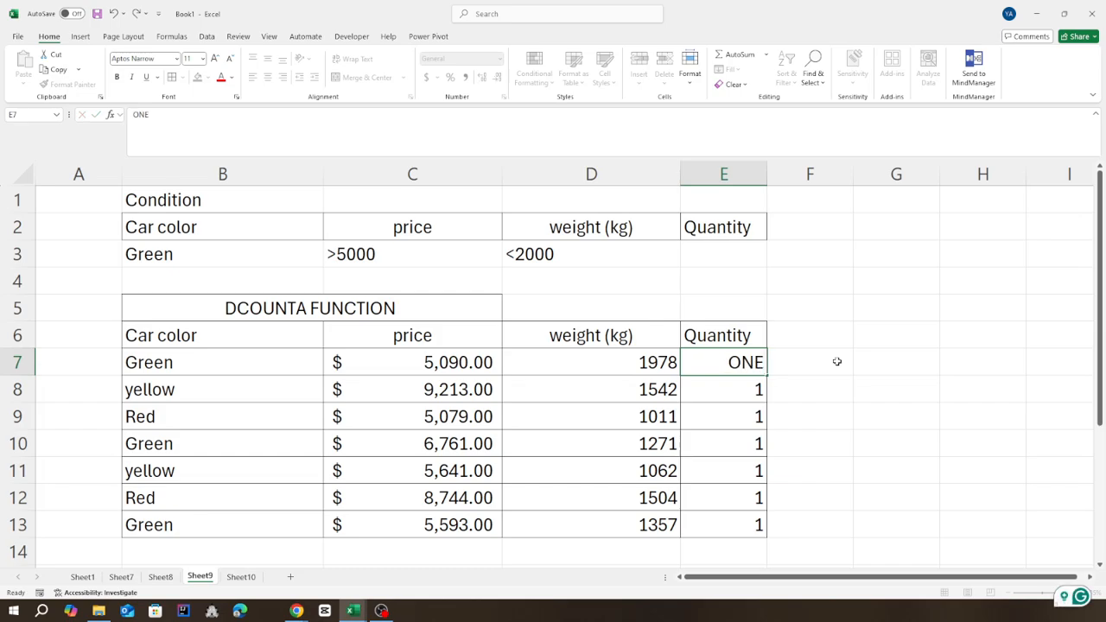
key("Return")
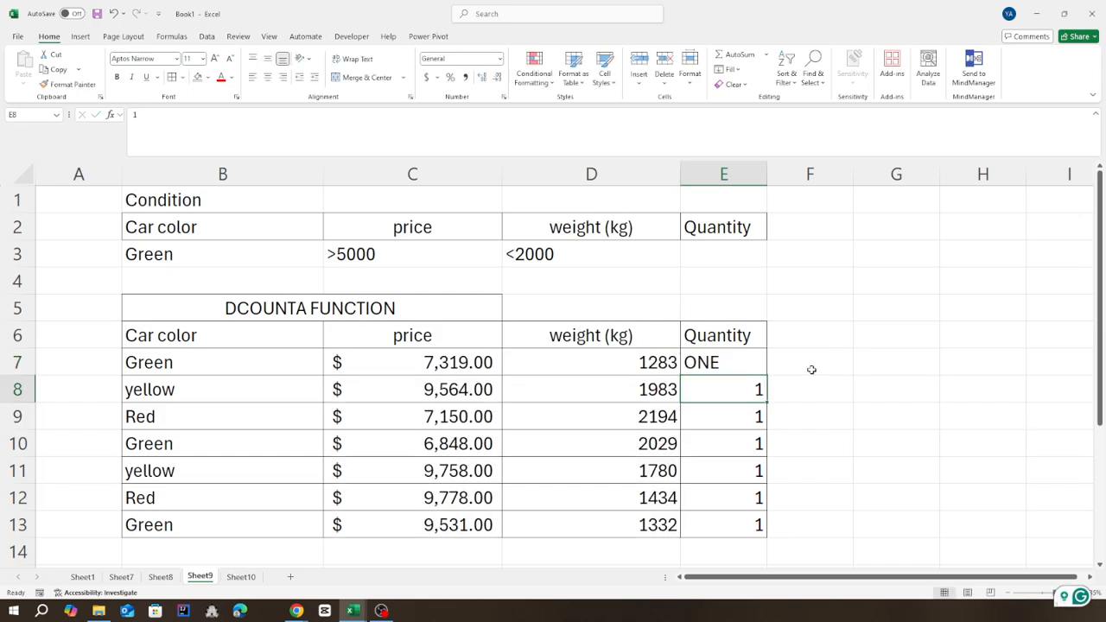
left_click(731, 362)
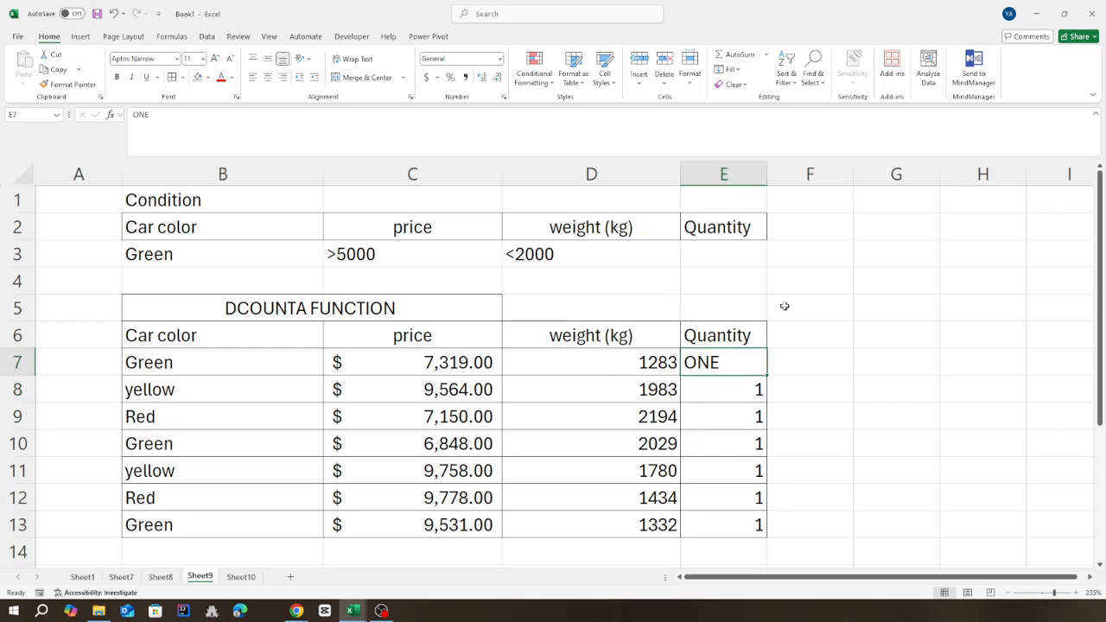
Compare the criteria in row 3 with the first Green car's color, price, weight and the Quantity column.
left_click_drag(200, 252, 693, 254)
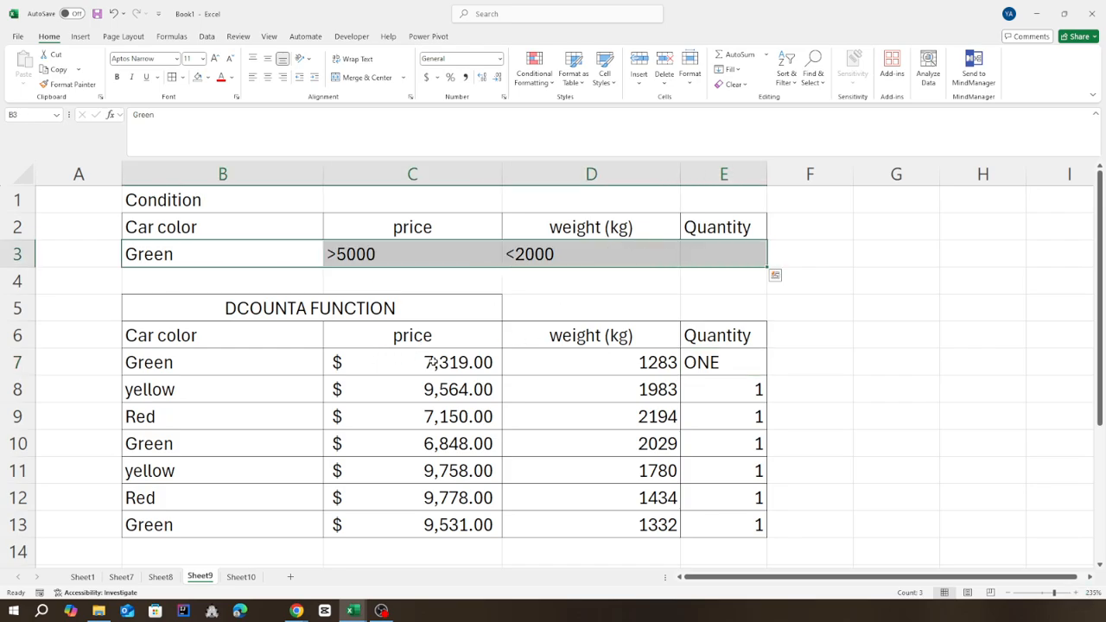
left_click(625, 373)
left_click(740, 368)
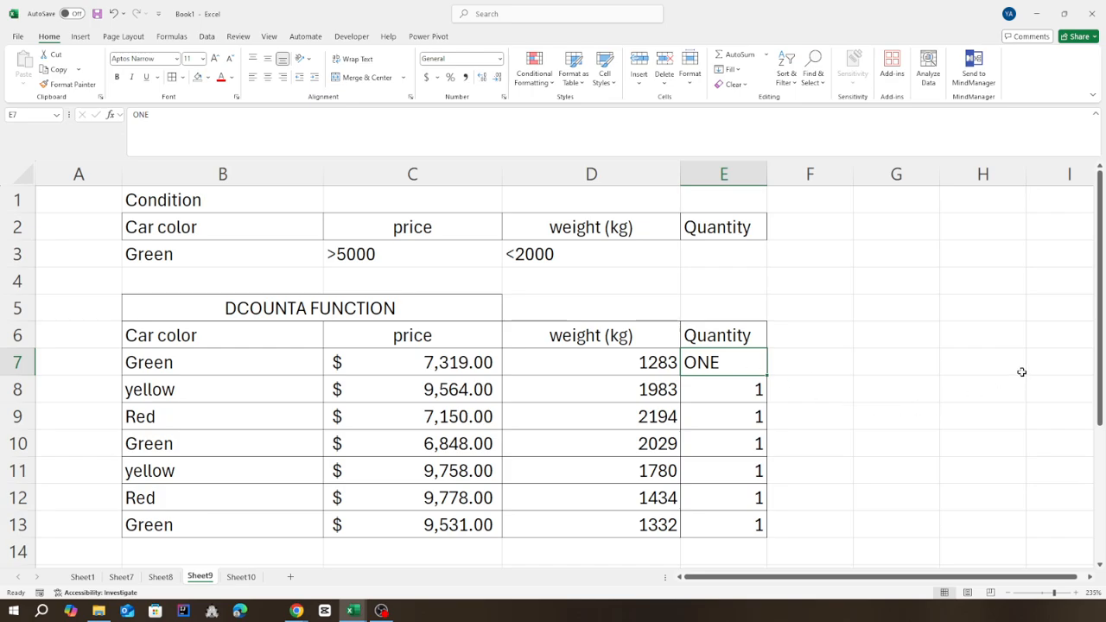
left_click(810, 419)
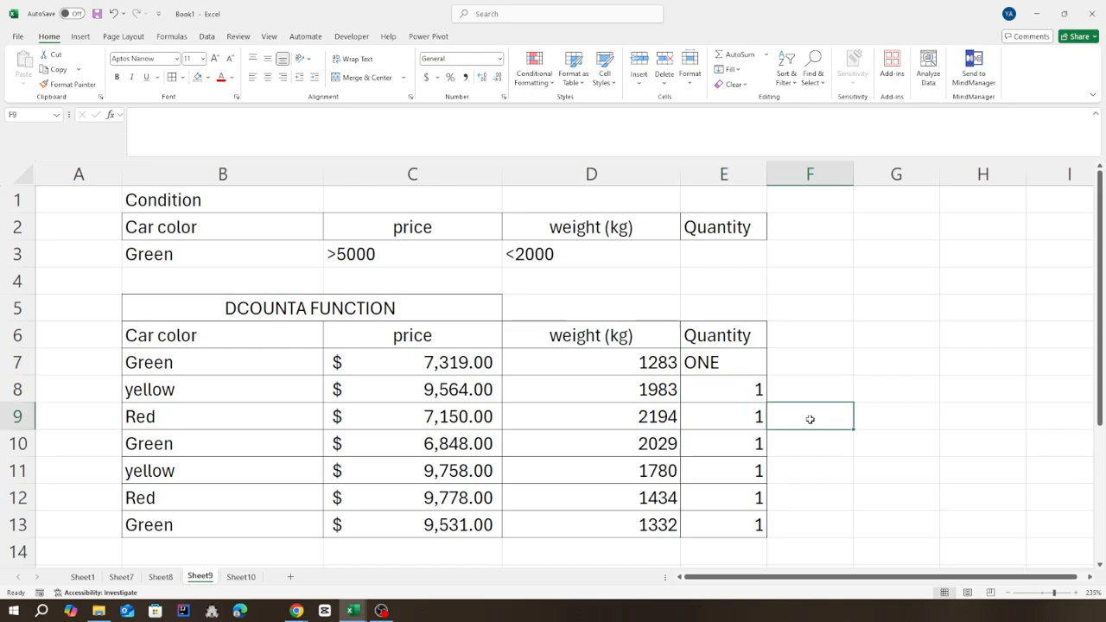
left_click(899, 369)
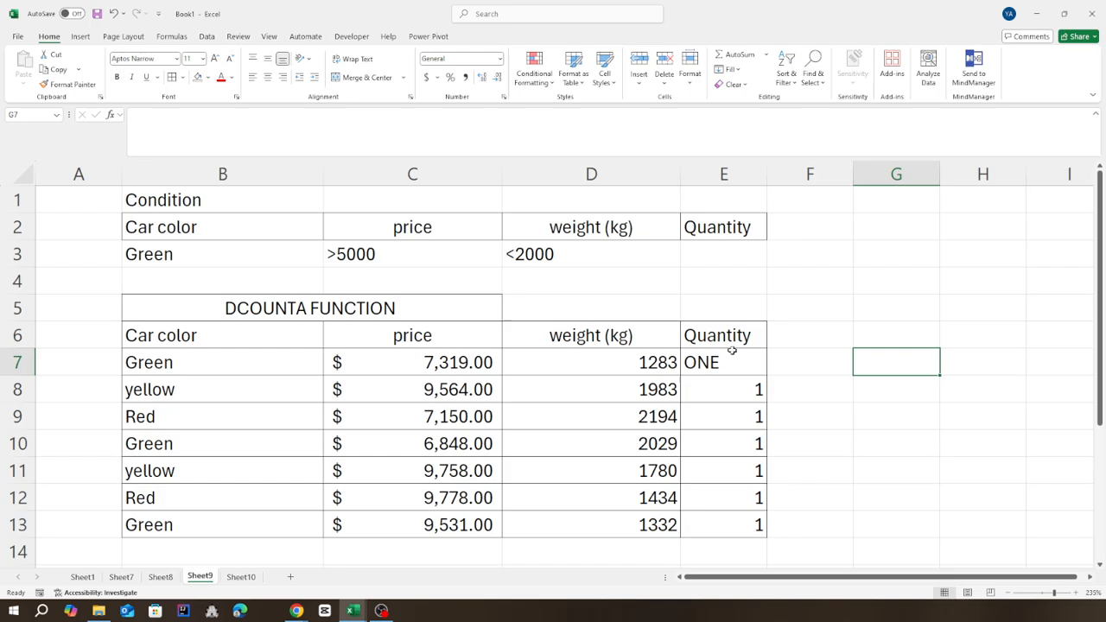
left_click_drag(717, 363, 729, 522)
left_click(912, 405)
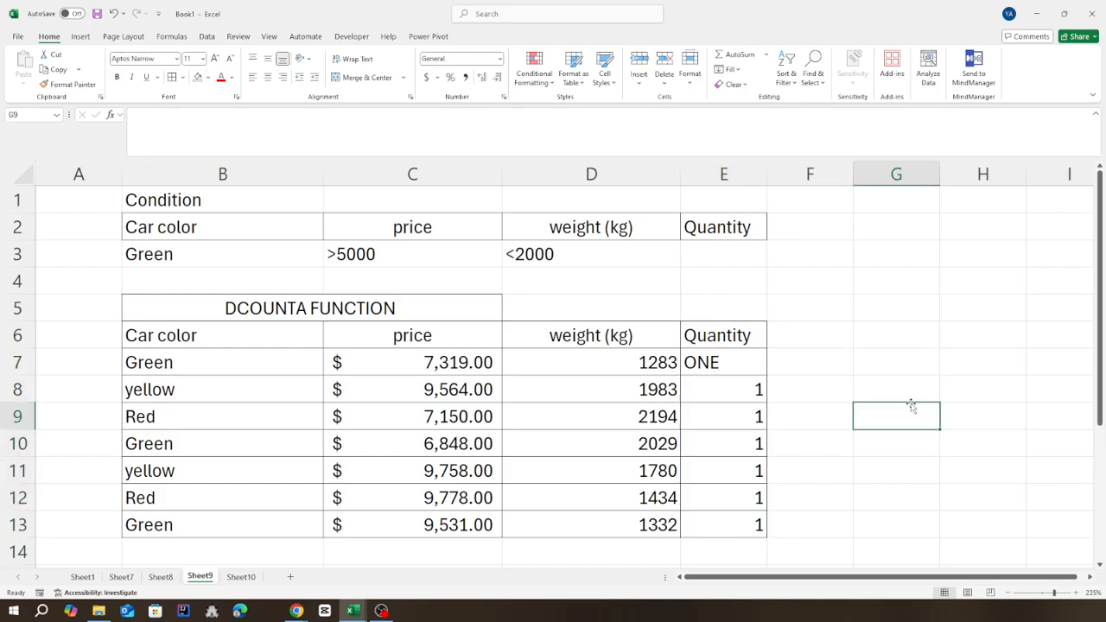
left_click_drag(414, 358, 606, 365)
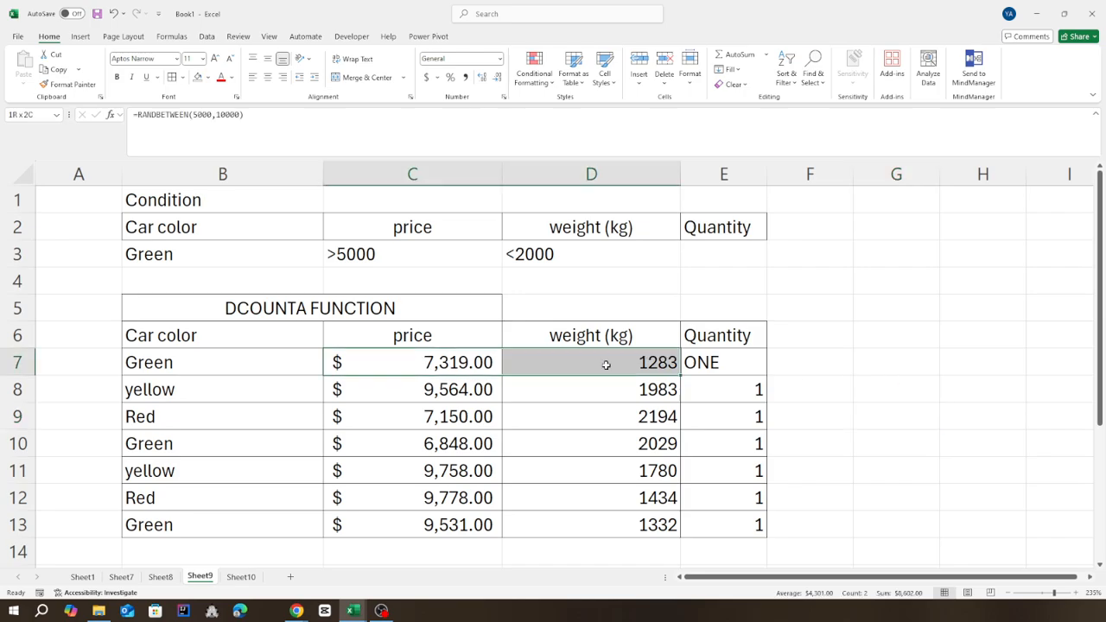
left_click_drag(251, 366, 617, 370)
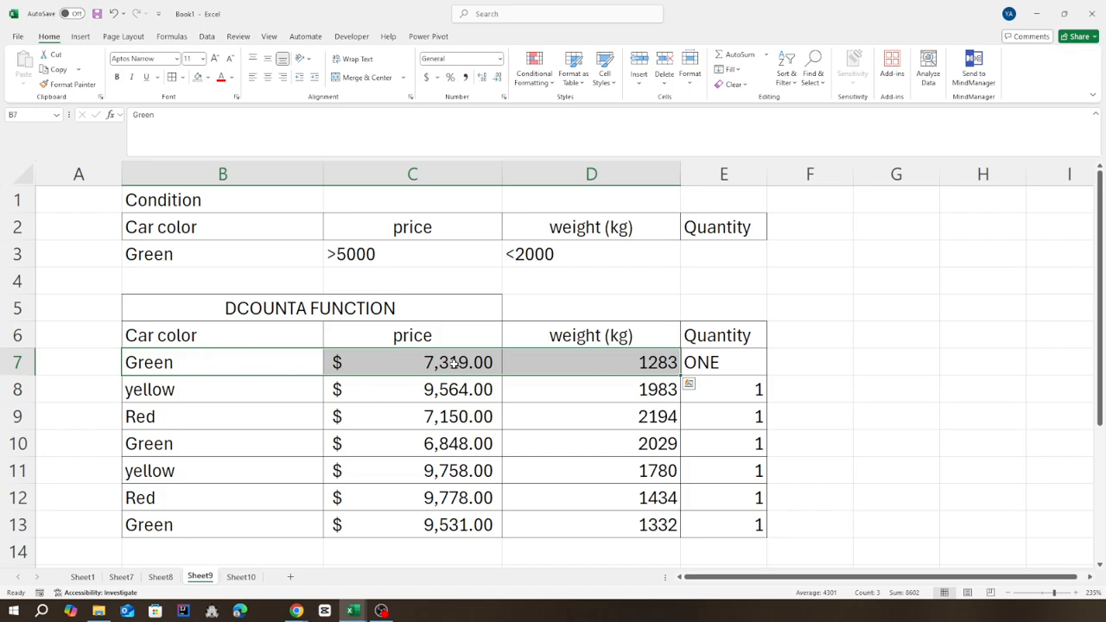
Start a DCOUNTA formula in G7 with the car table B6:E13, headings included, as the database argument.
left_click(894, 356)
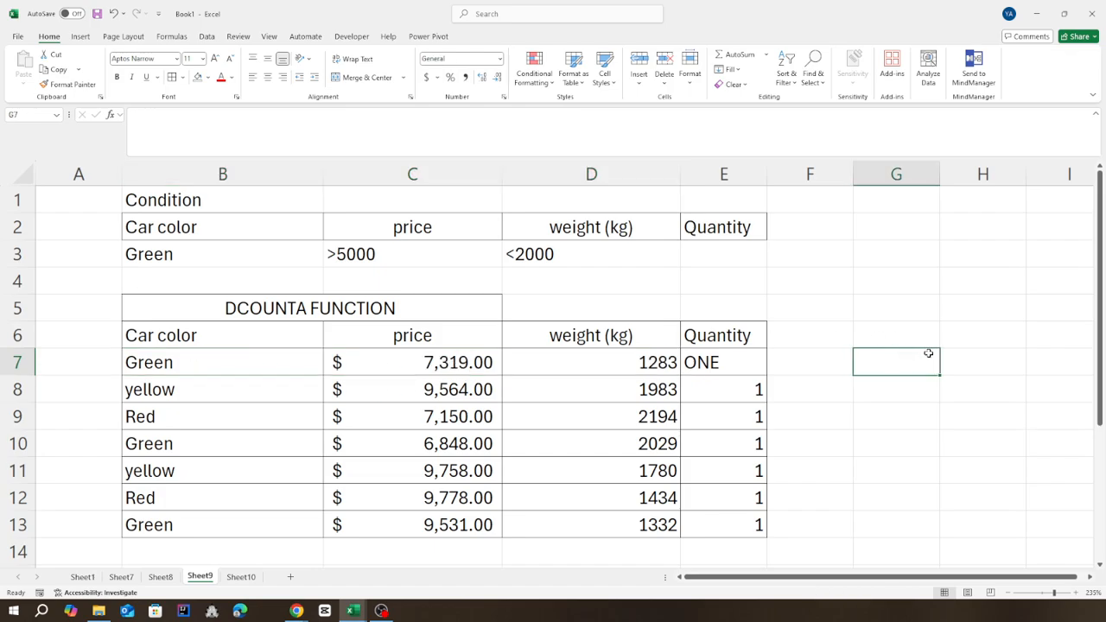
type("=")
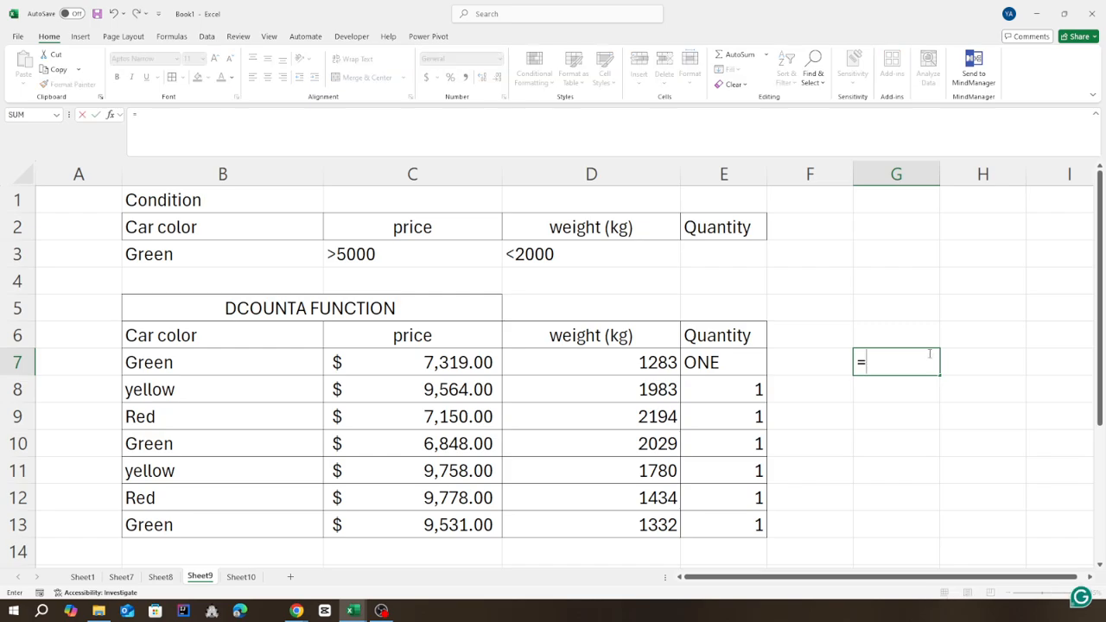
type("DOUN")
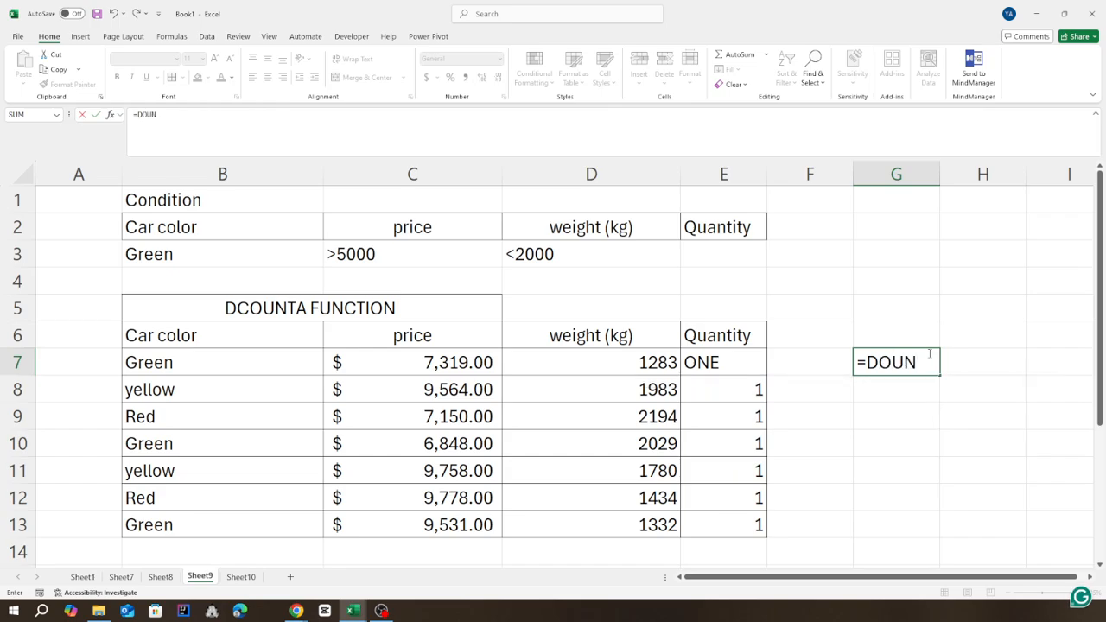
key("BackSpace")
key("BackSpace")
key("BackSpace")
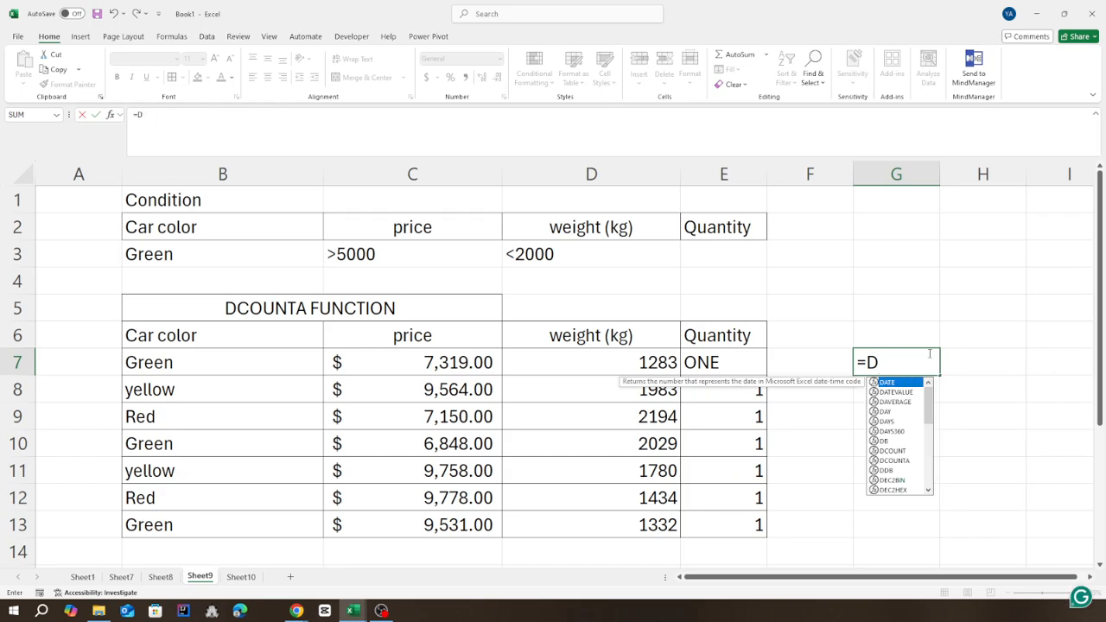
type("COUNTA")
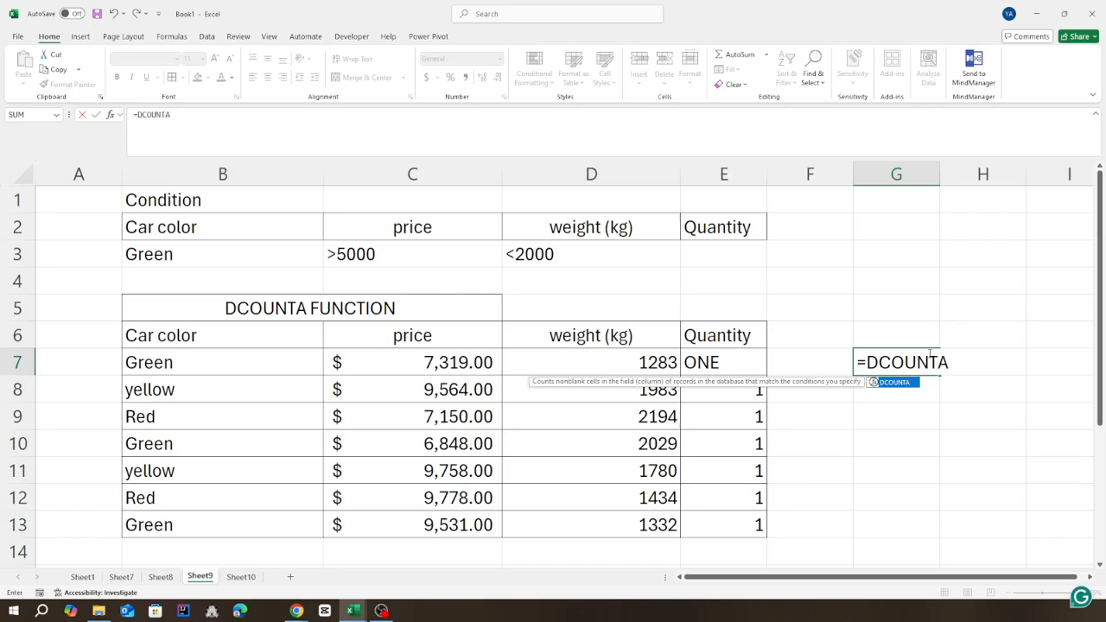
type("(")
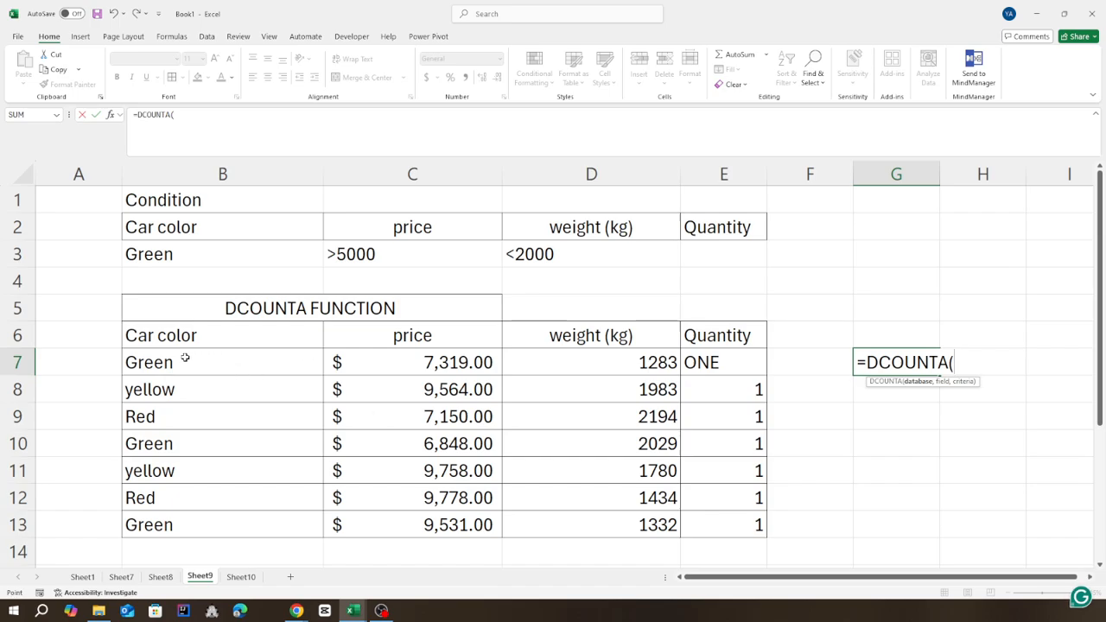
left_click_drag(185, 358, 753, 530)
left_click_drag(226, 333, 750, 524)
type(",")
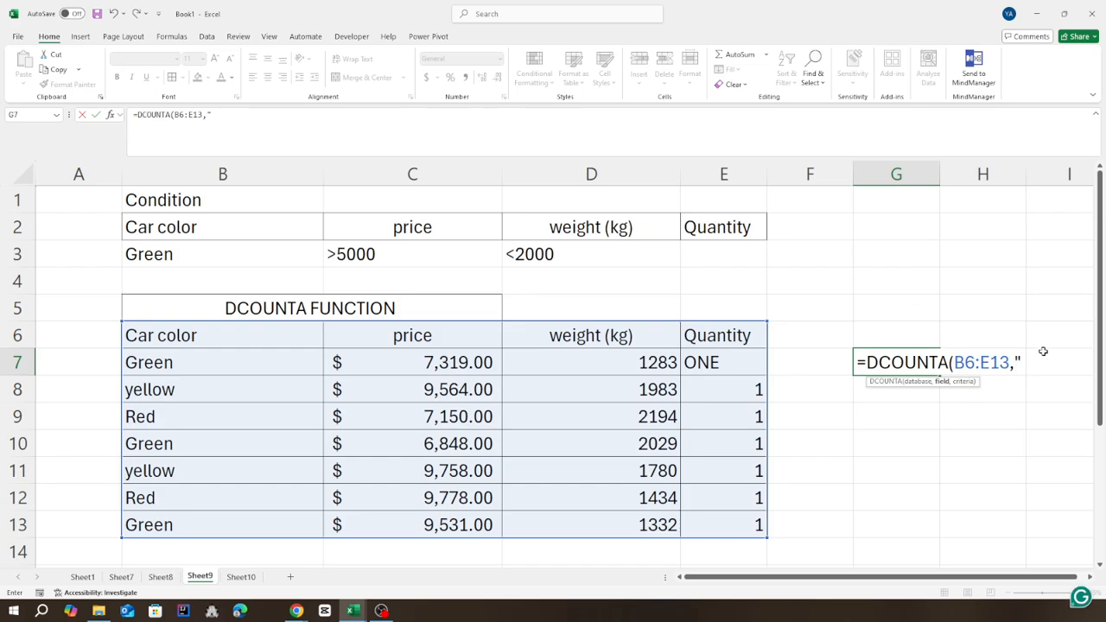
type(" Quantity")
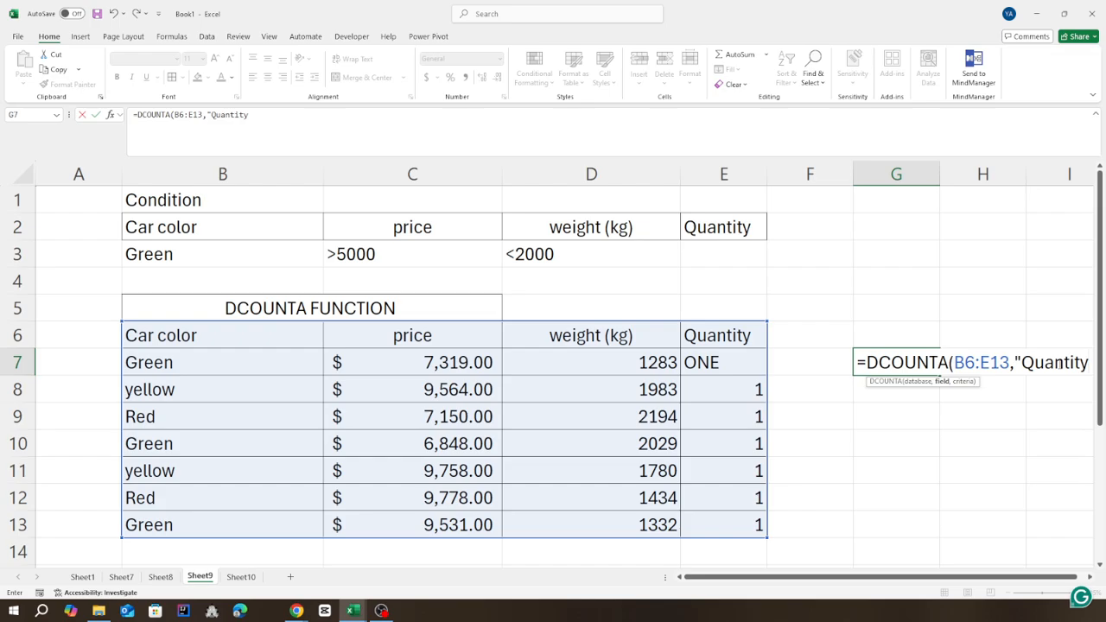
type("\",")
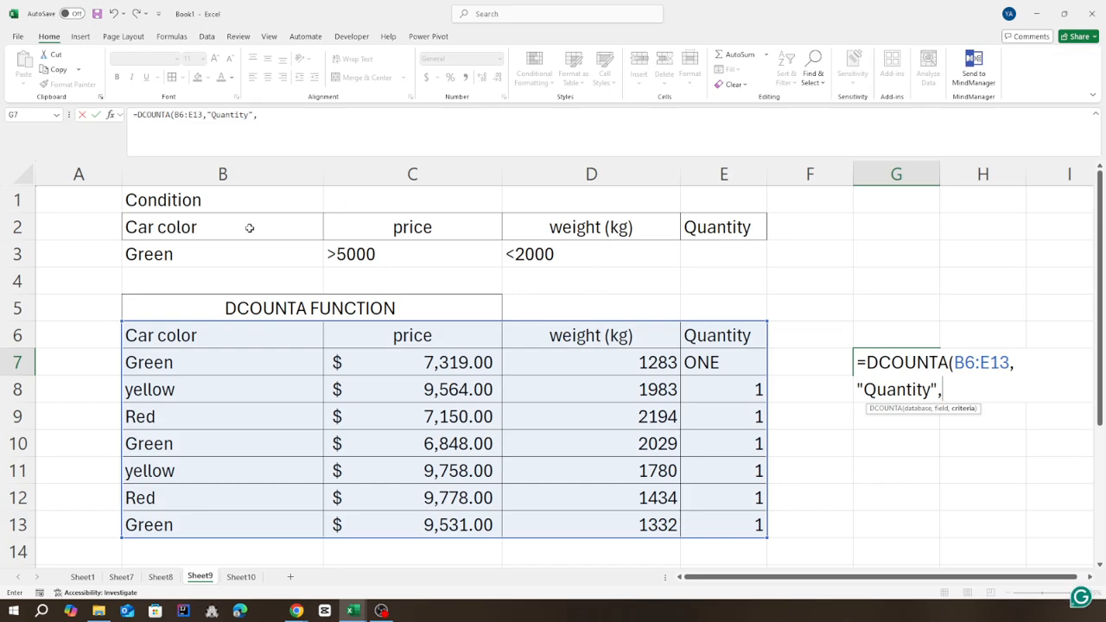
Complete the DCOUNTA formula in G7 with "Quantity" as the field and B2:E3 as the criteria range.
left_click_drag(243, 225, 719, 257)
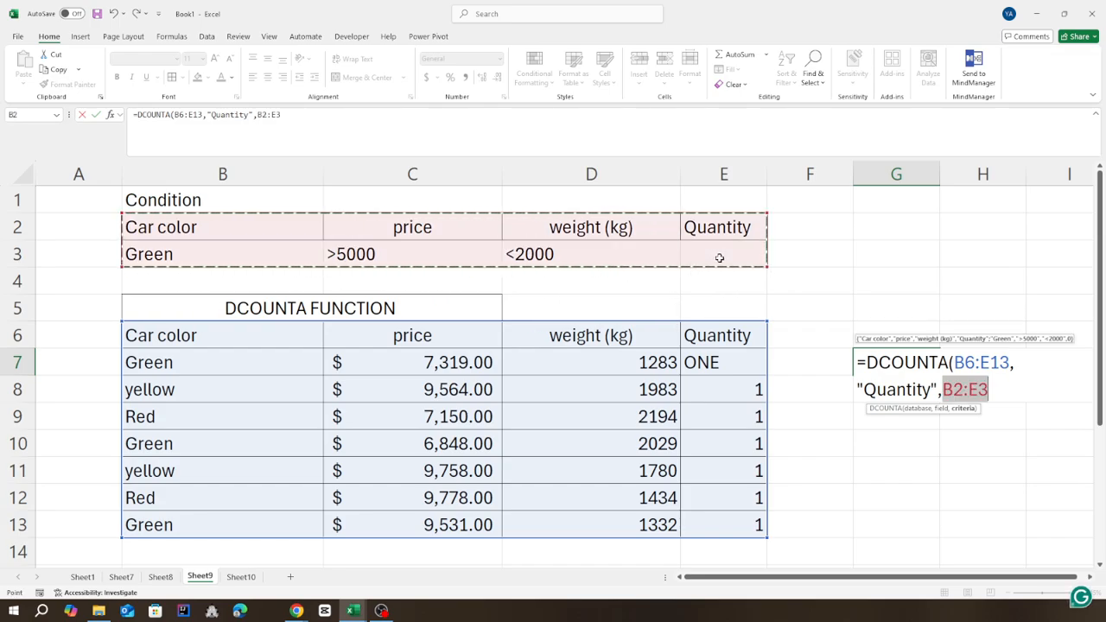
type(")")
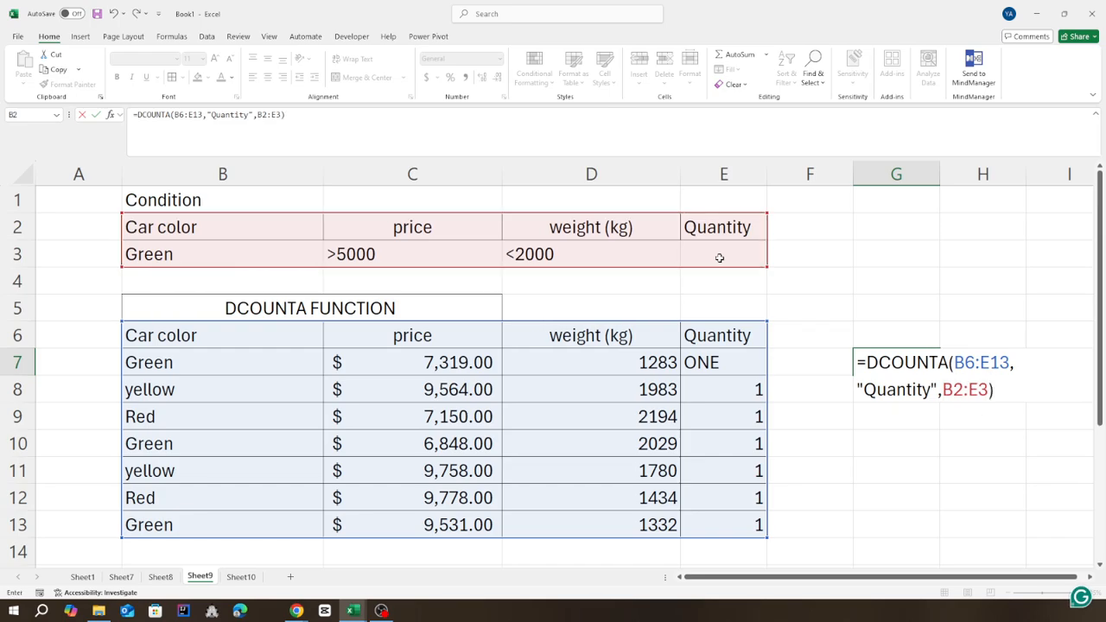
key("Return")
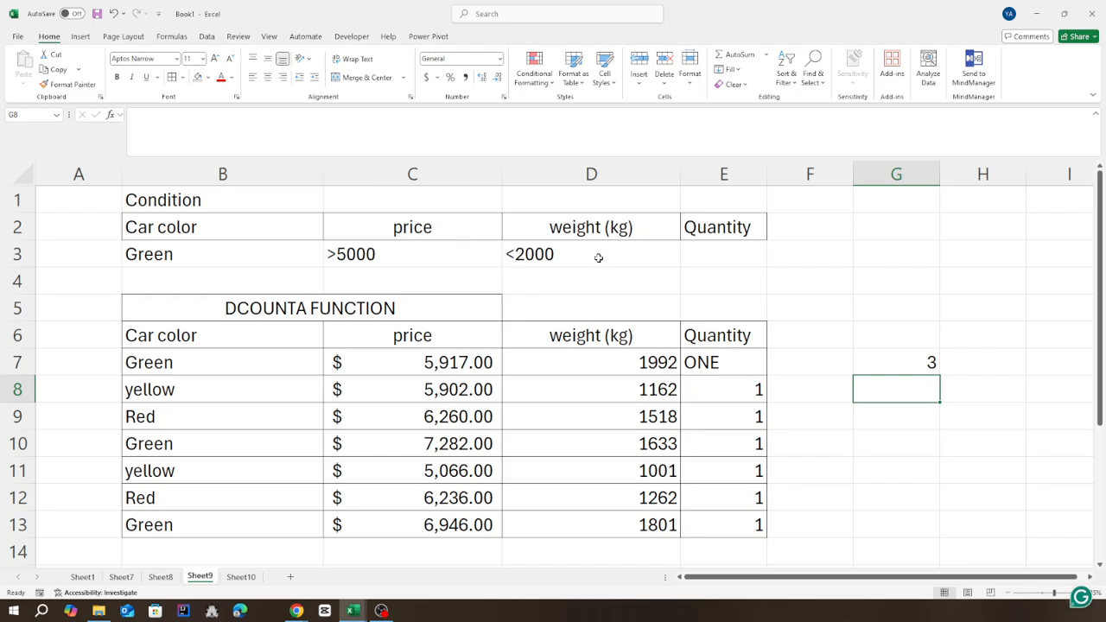
Clear the Quantity entry of the first Green car in E7.
left_click(712, 363)
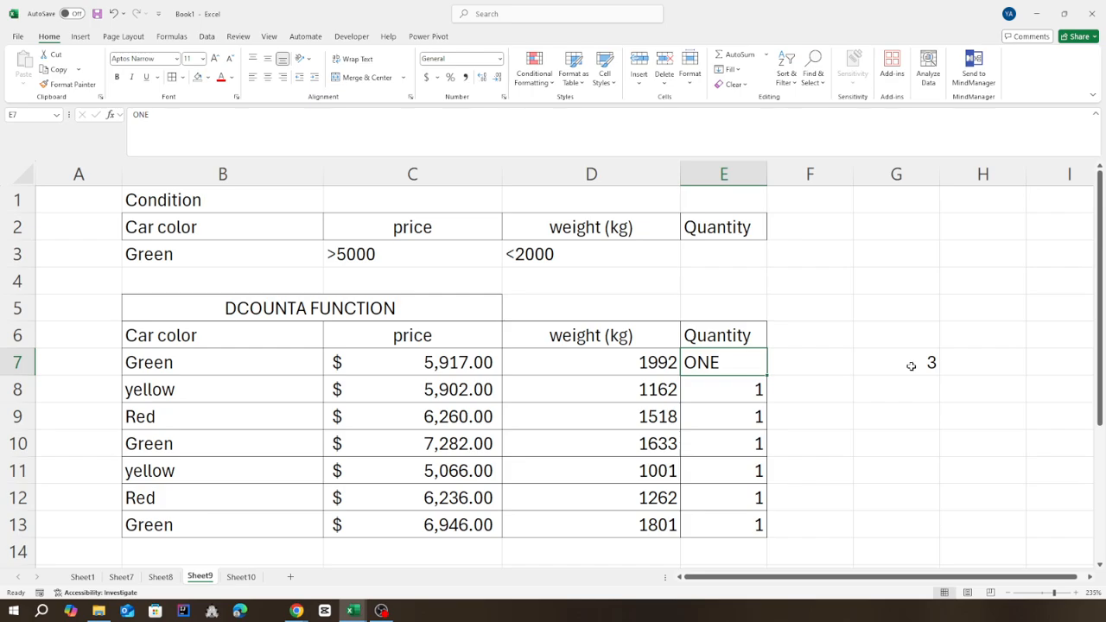
key("Delete")
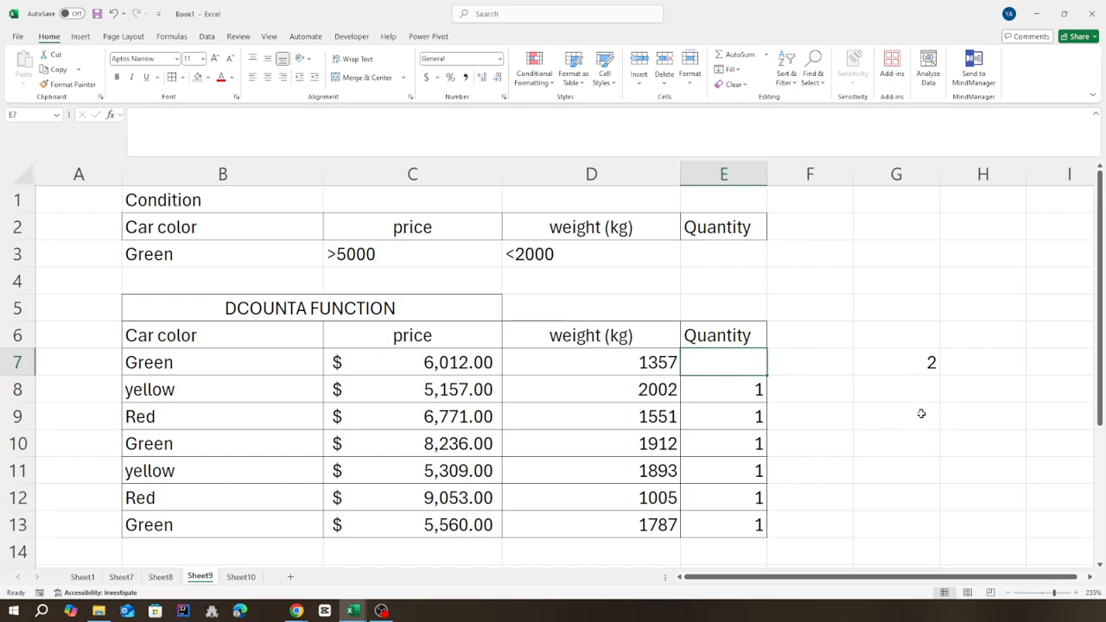
Compare the price, weight and Quantity of the Green cars in rows 10 and 13 with the criteria.
left_click(185, 446)
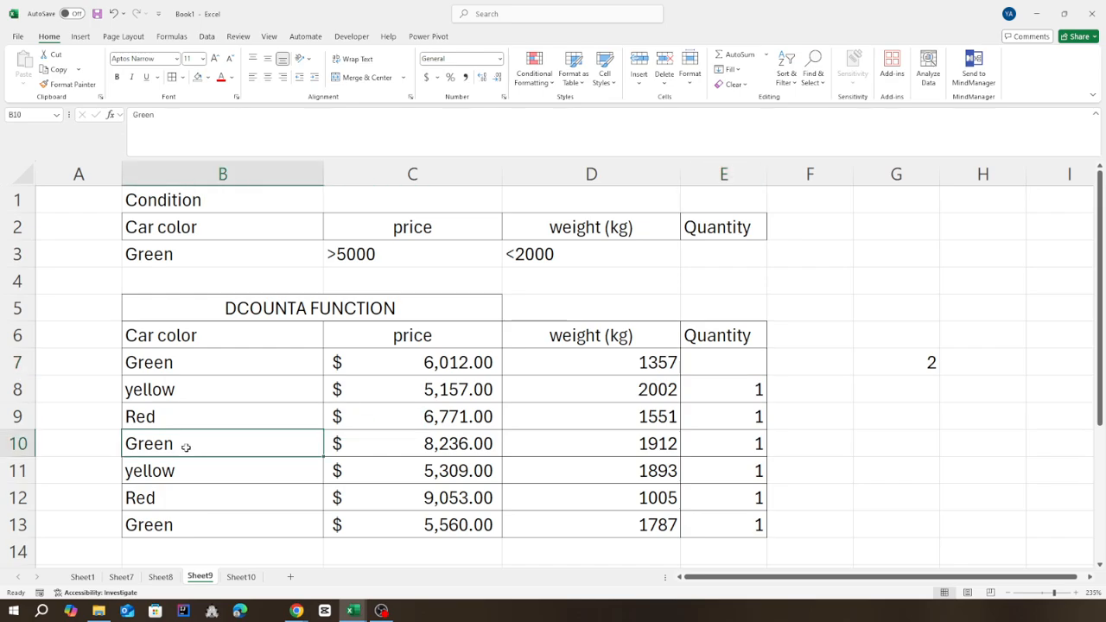
left_click(227, 520)
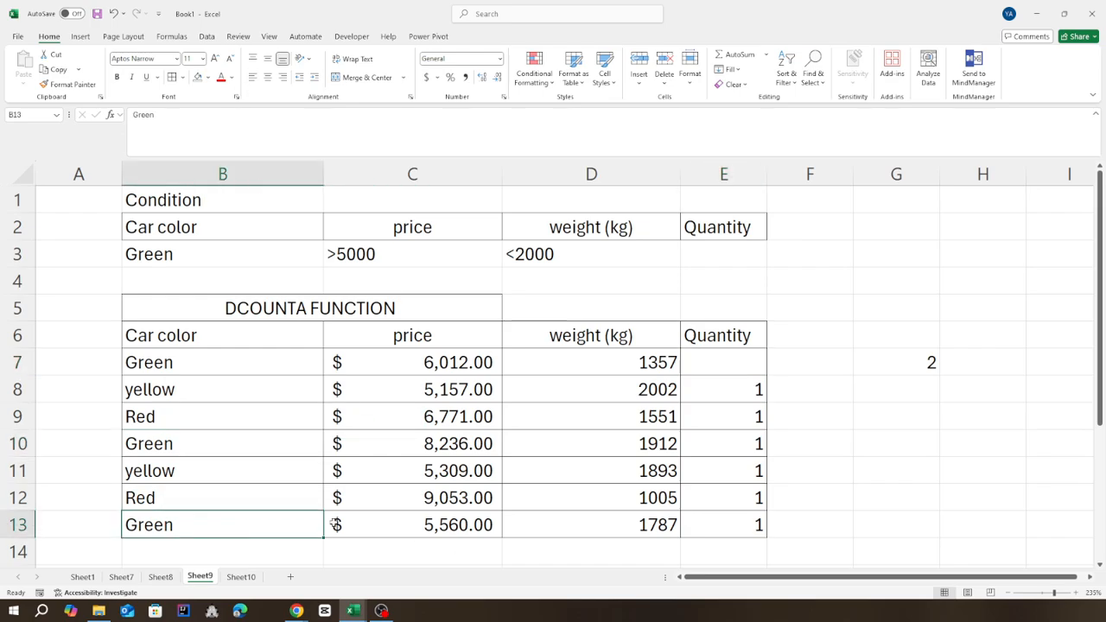
left_click(420, 448)
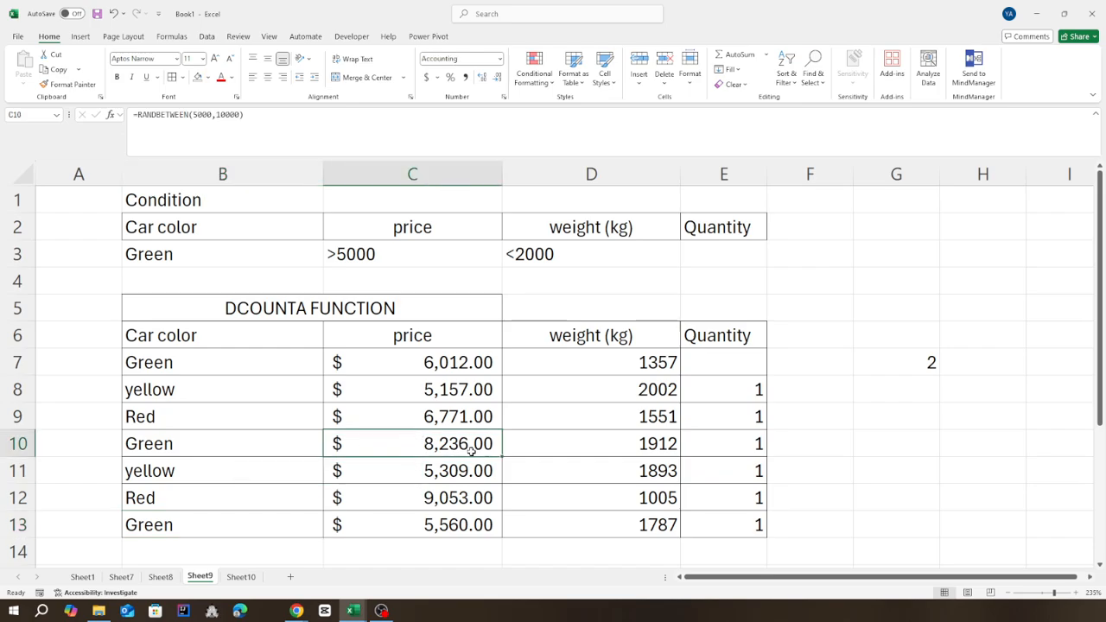
left_click(648, 450)
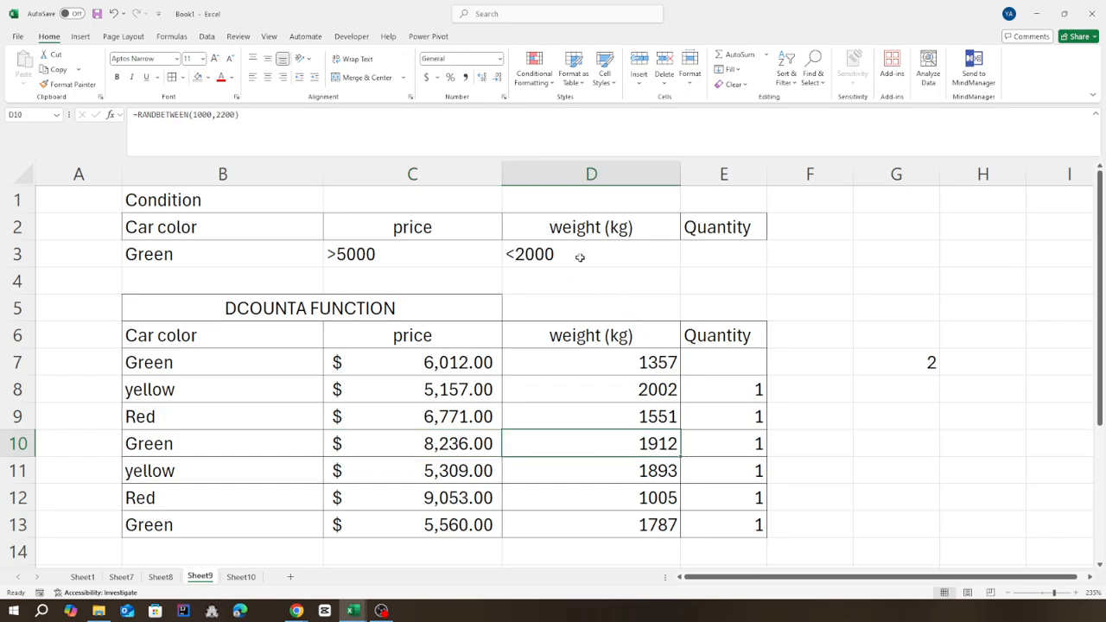
left_click_drag(375, 447, 690, 441)
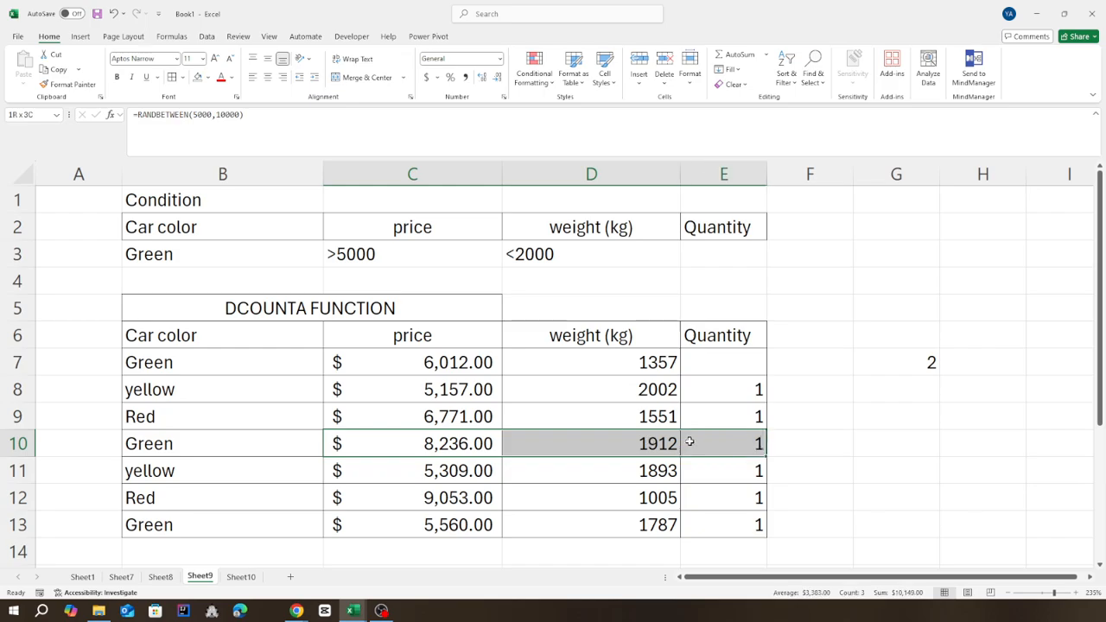
left_click(406, 527)
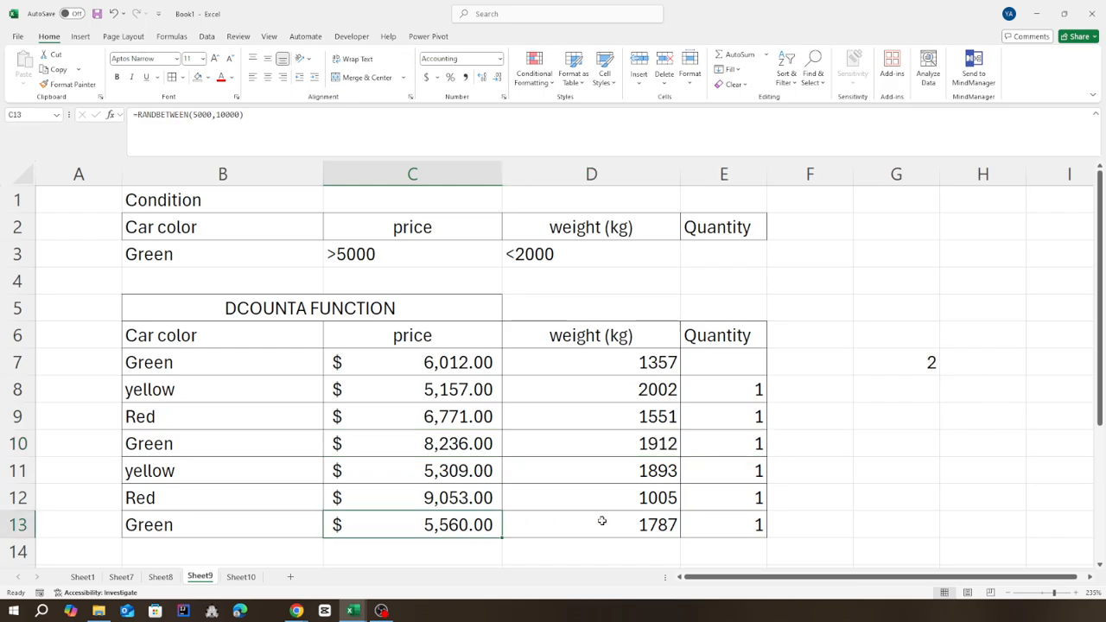
left_click_drag(603, 521, 740, 519)
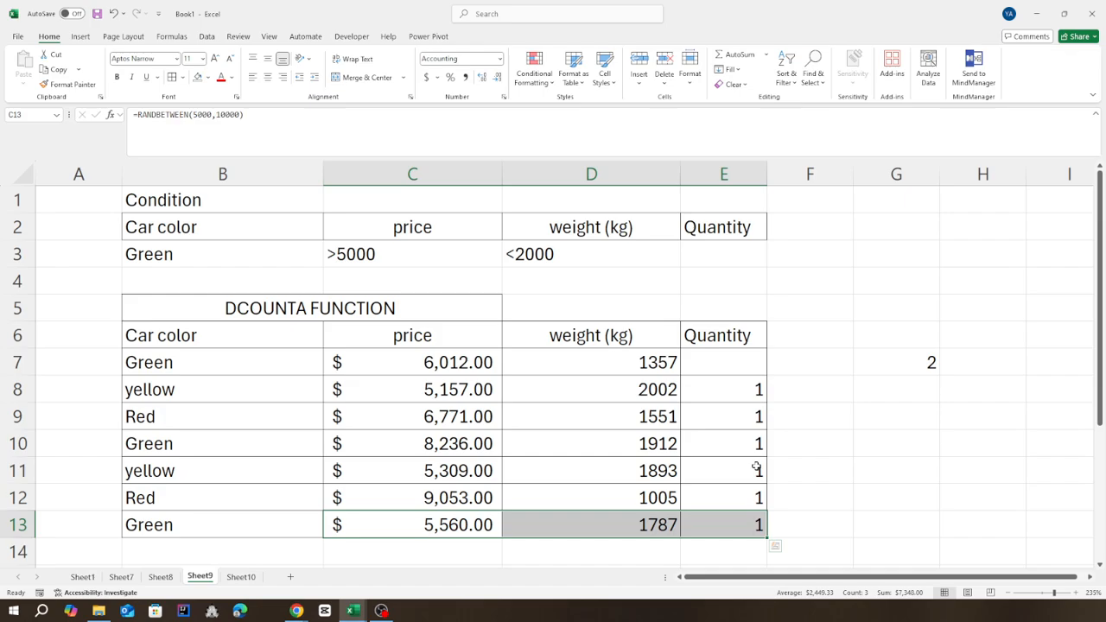
Check the DCOUNTA result in G7 against the first Green car's price, weight and Quantity cells in row 7.
left_click(904, 366)
left_click(376, 369)
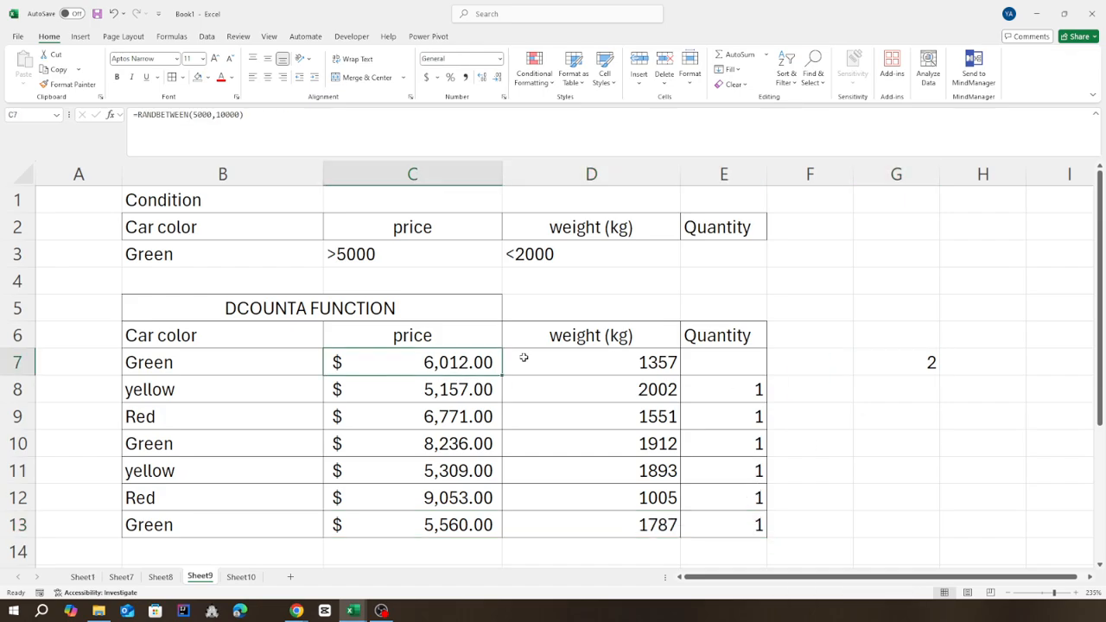
left_click_drag(524, 358, 694, 359)
left_click(754, 368)
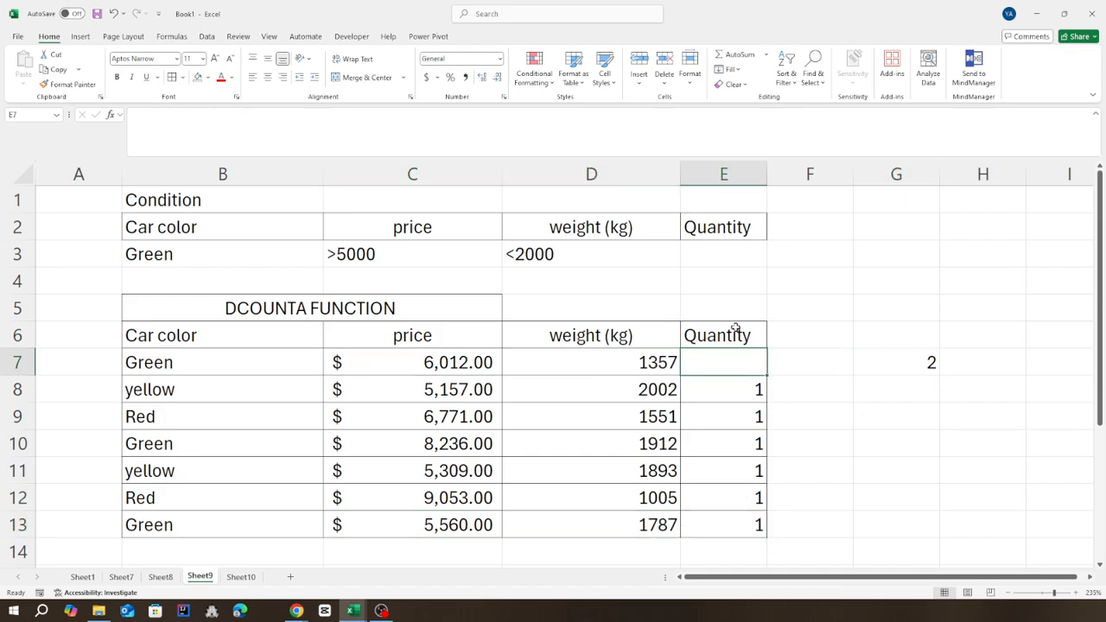
left_click(904, 363)
left_click(923, 447)
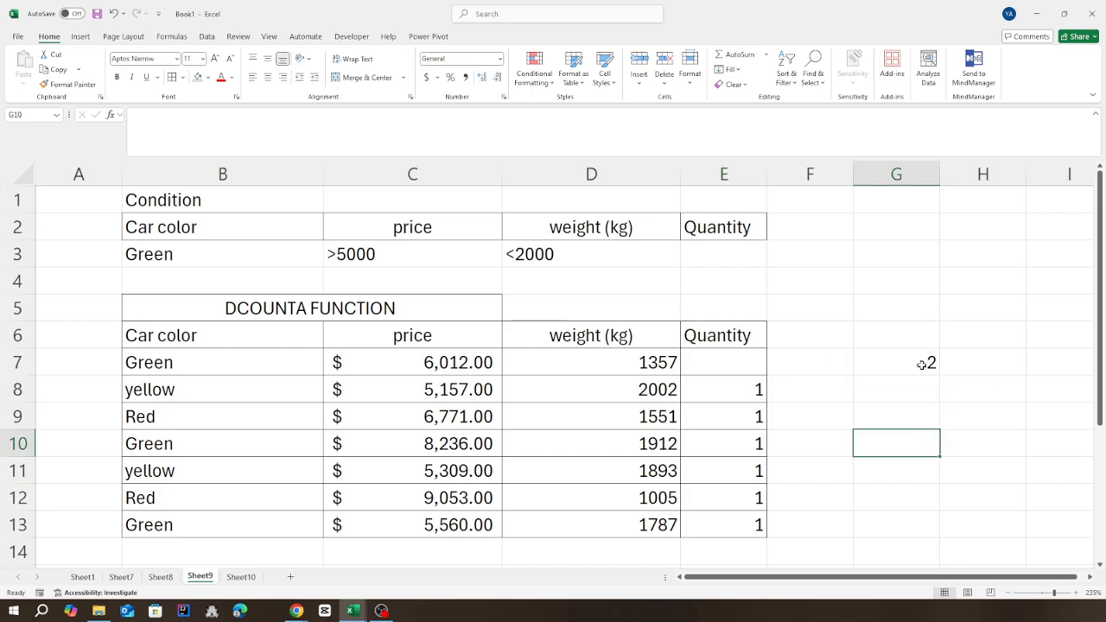